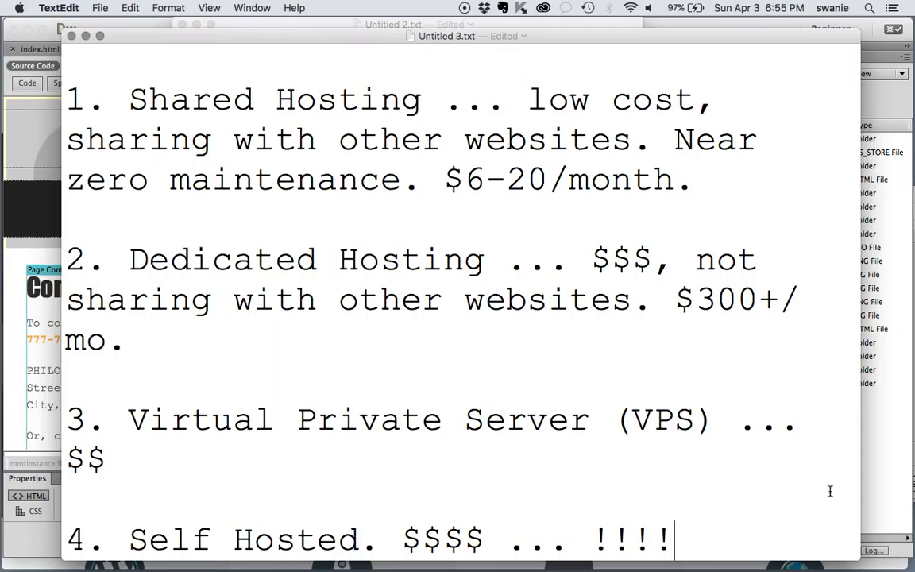
Step: Complete the Self Hosted item with "Total control. Medium-Large Companies."
text(Total c)
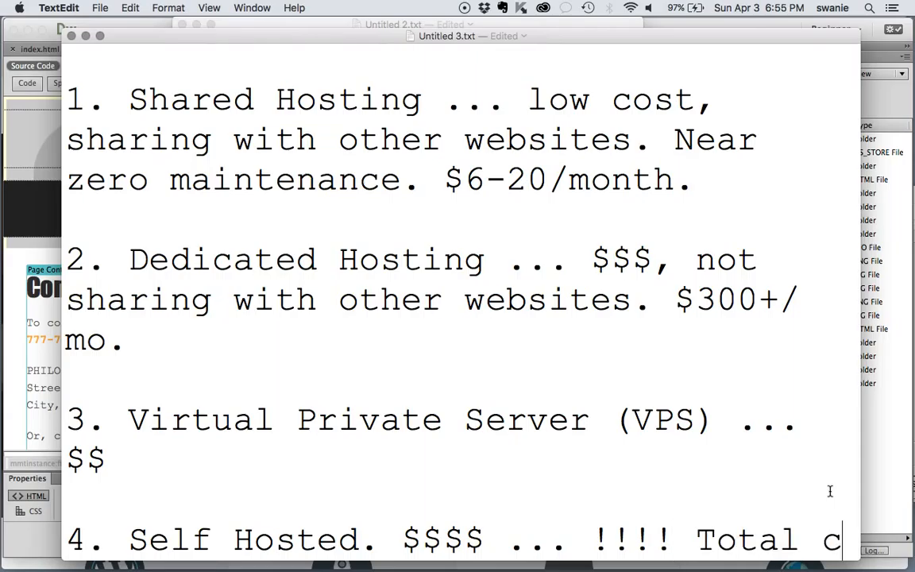
text(ontrol.)
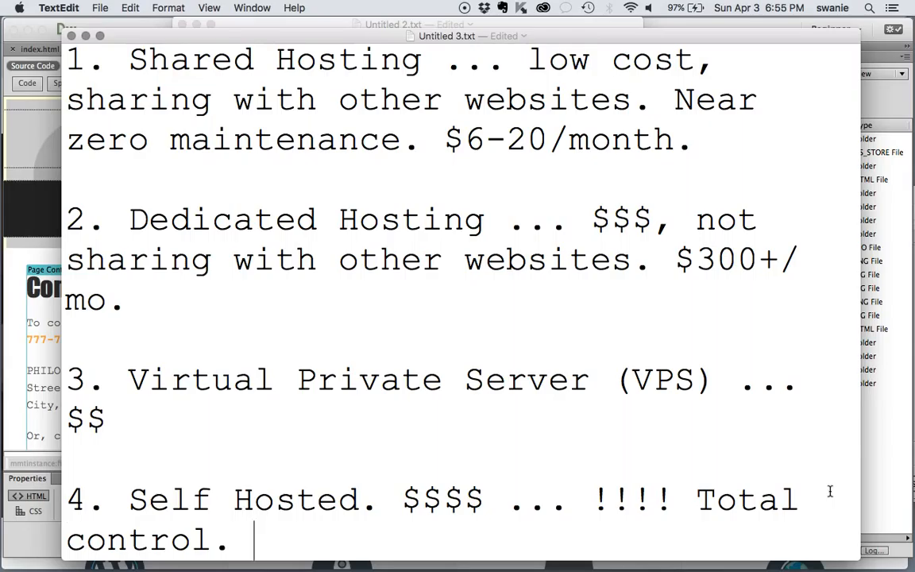
text(Many)
key(BackSpace)
key(BackSpace)
key(BackSpace)
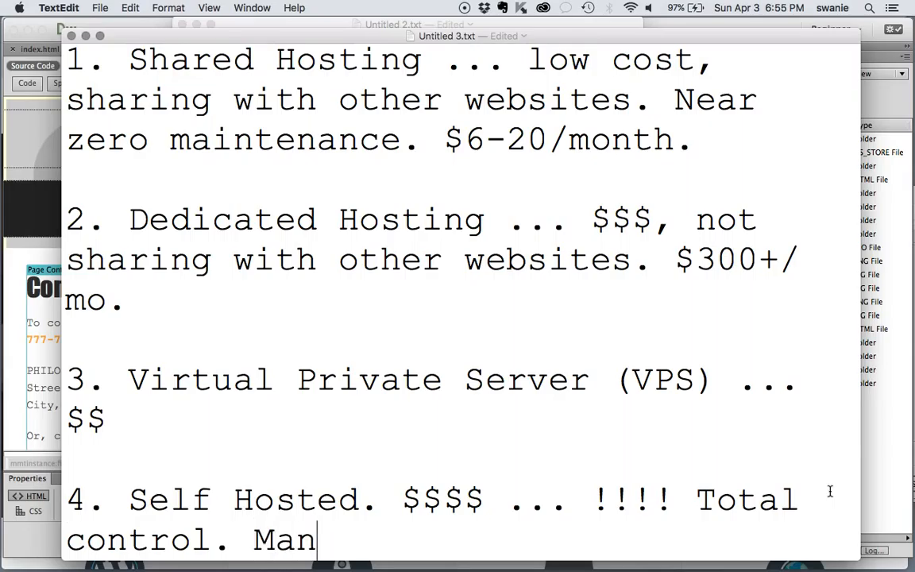
key(BackSpace)
text(Mediu)
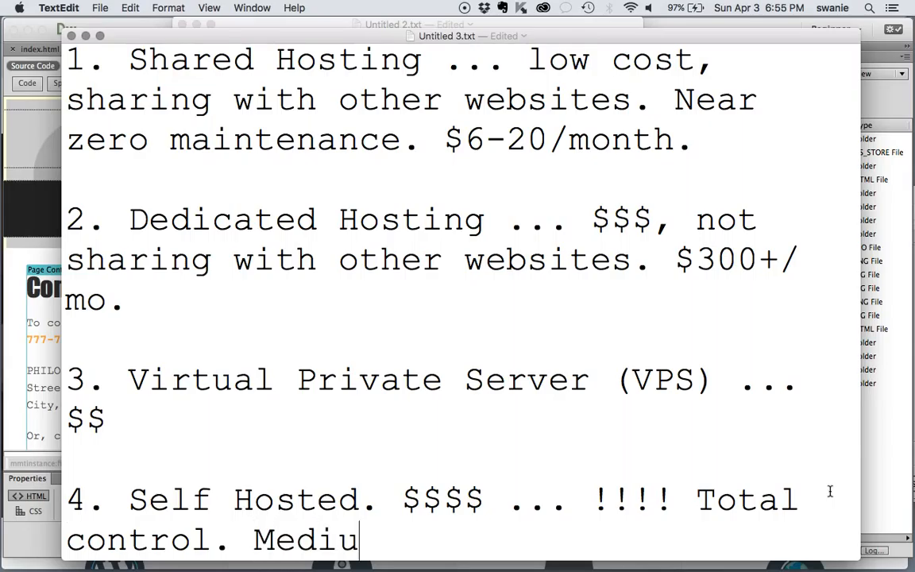
text(m-Large)
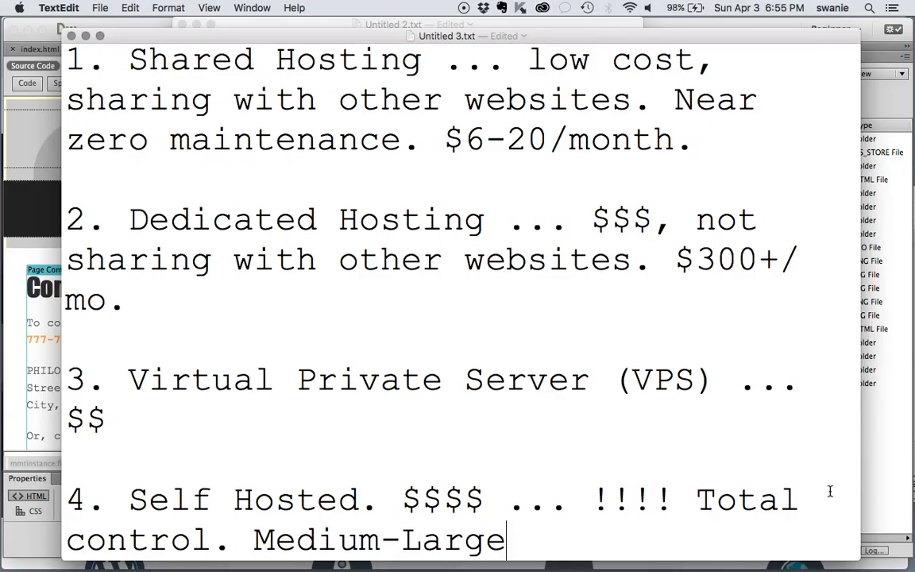
text( Companies.)
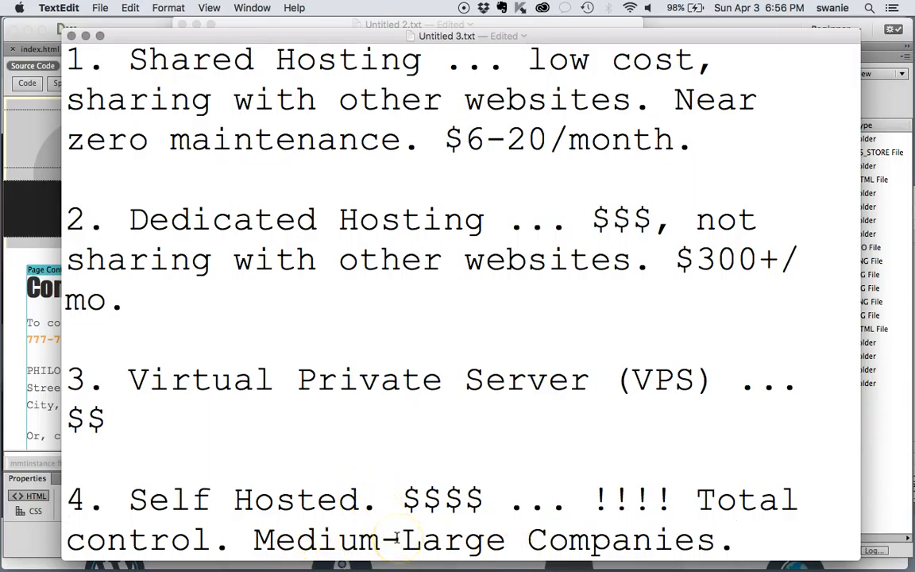
Step: Review the four hosting types in the notes, highlighting Shared Hosting in the first item
scroll(395, 538, down, 1)
scroll(395, 538, up, 2)
scroll(398, 541, down, 2)
scroll(398, 537, up, 4)
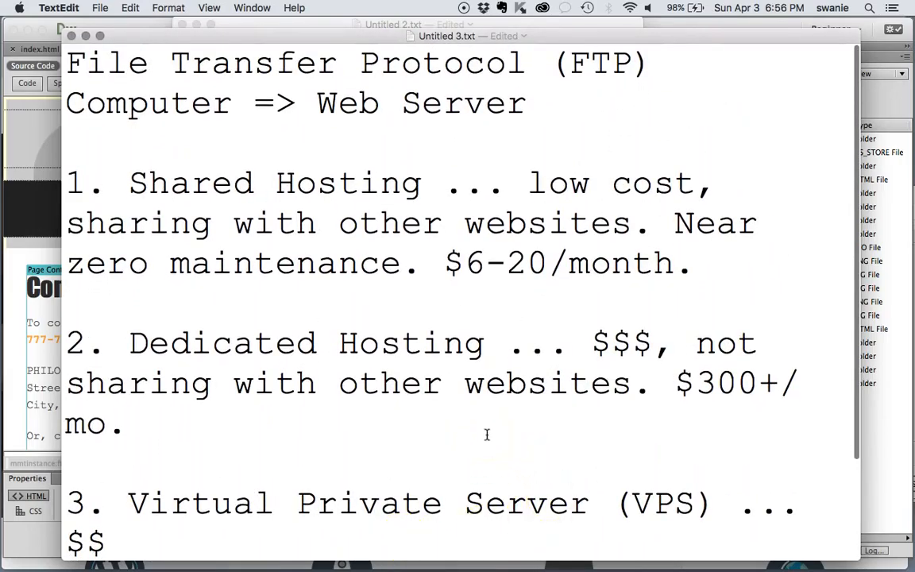
scroll(486, 435, down, 5)
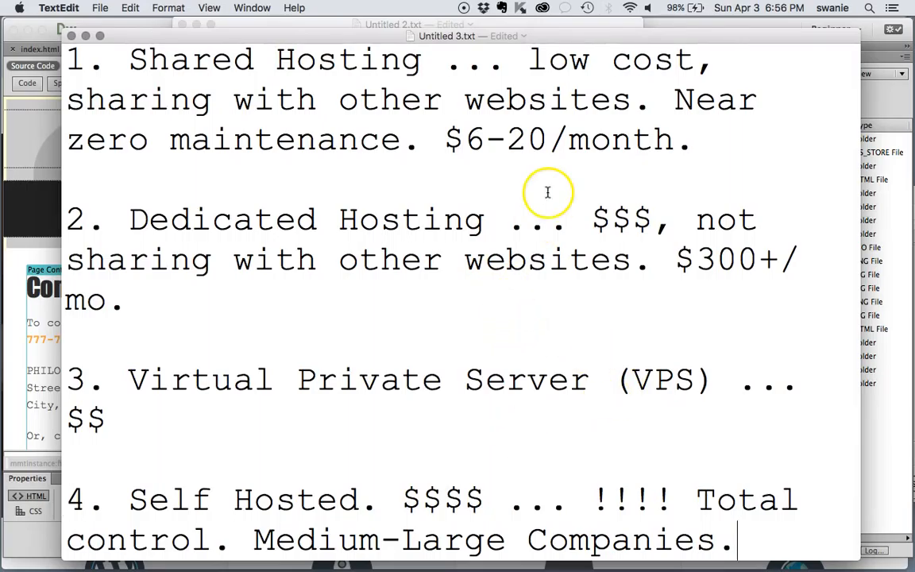
scroll(547, 190, up, 3)
drag(423, 178, 127, 172)
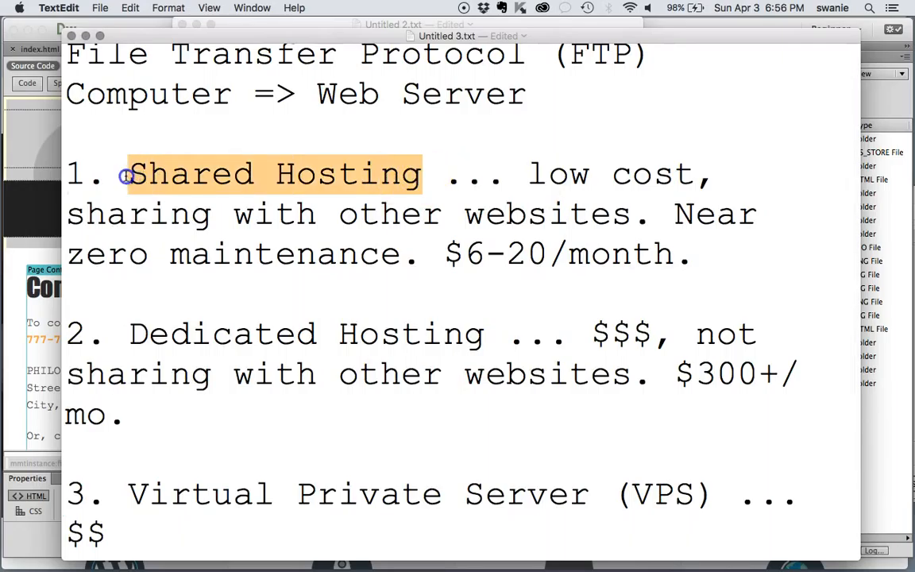
scroll(526, 293, down, 3)
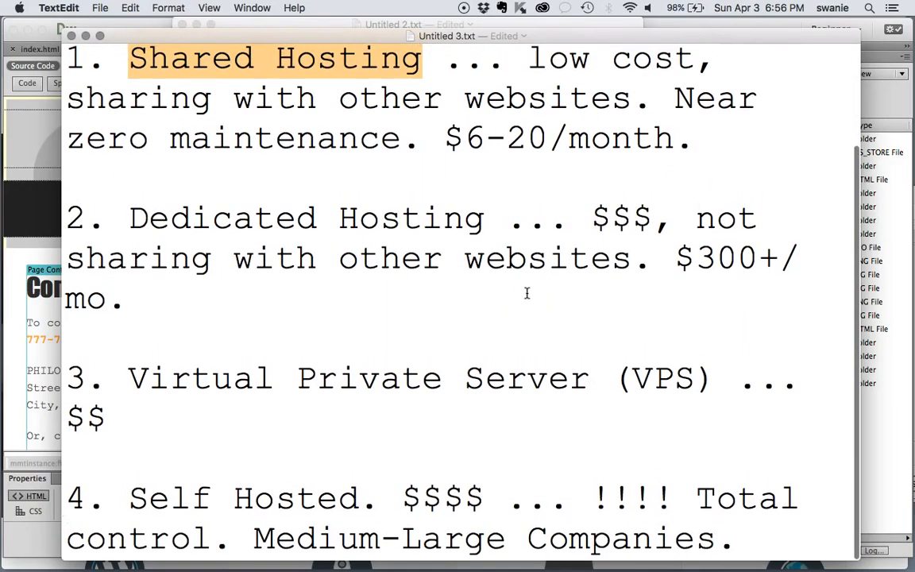
Step: Add the line "User Account (Un/PW)" below the Self Hosted item, separated by a blank line
click(733, 546)
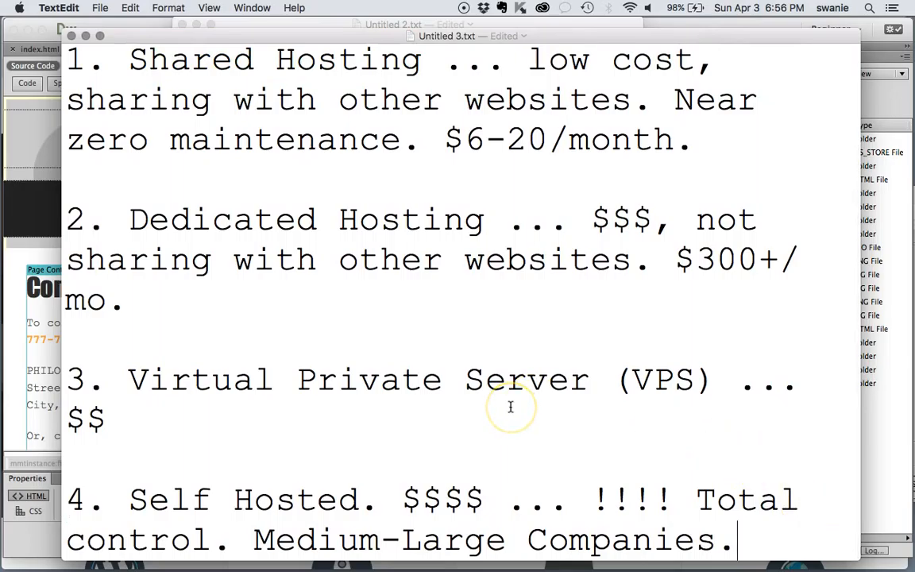
key(Return)
key(Return)
key(Return)
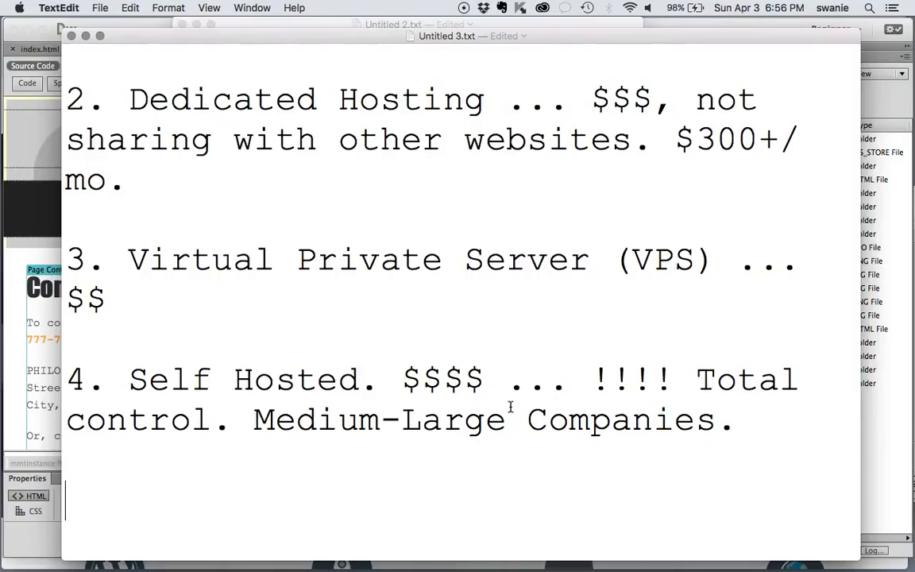
text(User )
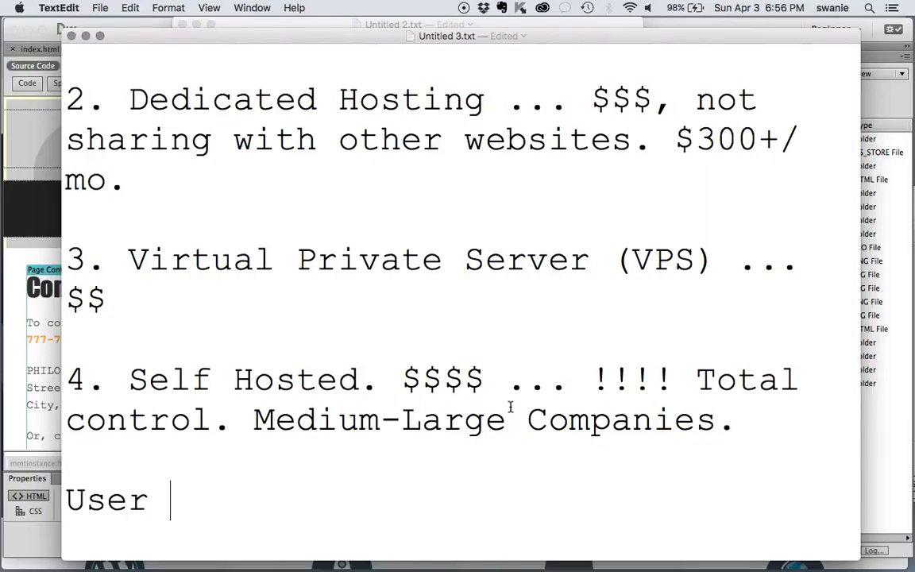
text(Account ()
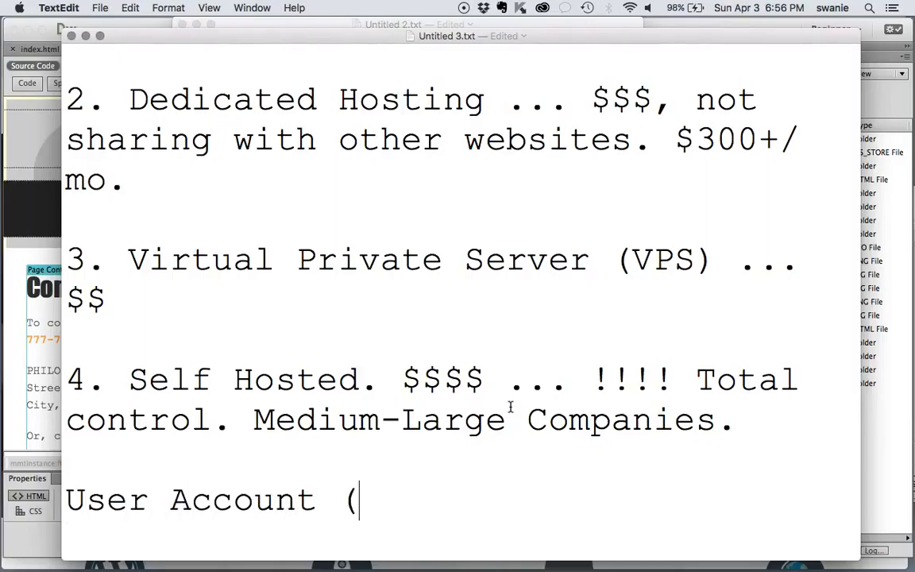
text(Un/PW))
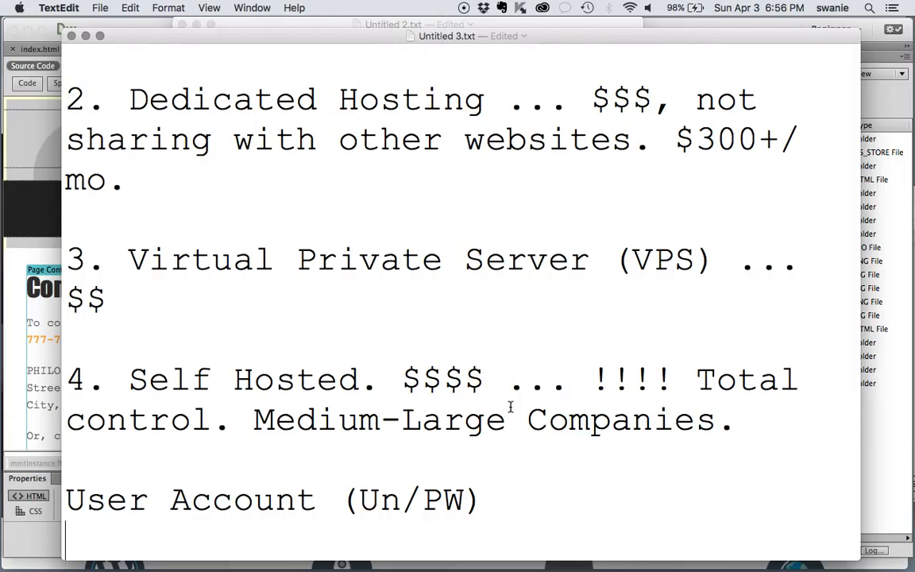
Step: Add the line "Domain setup (subdomains)" under the User Account line and start a new line
text(Domain )
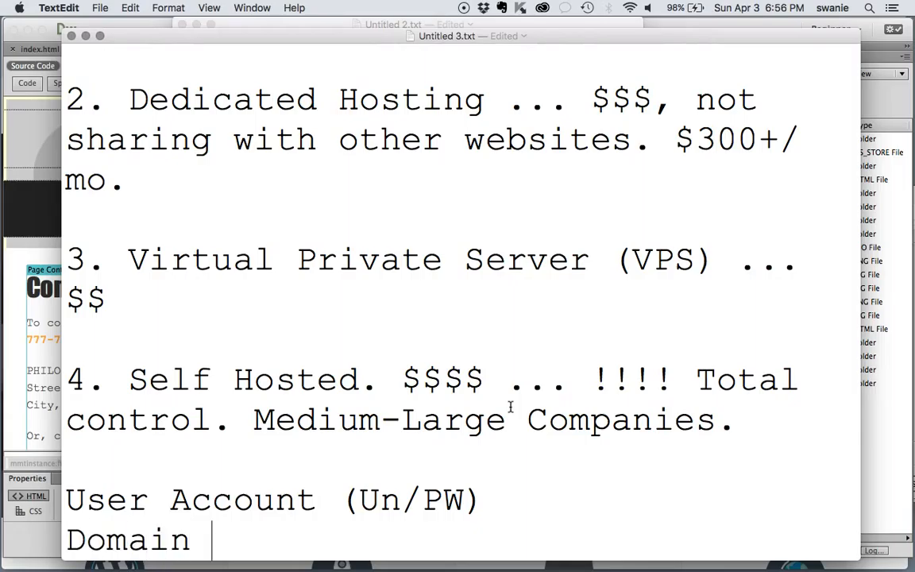
text(setup)
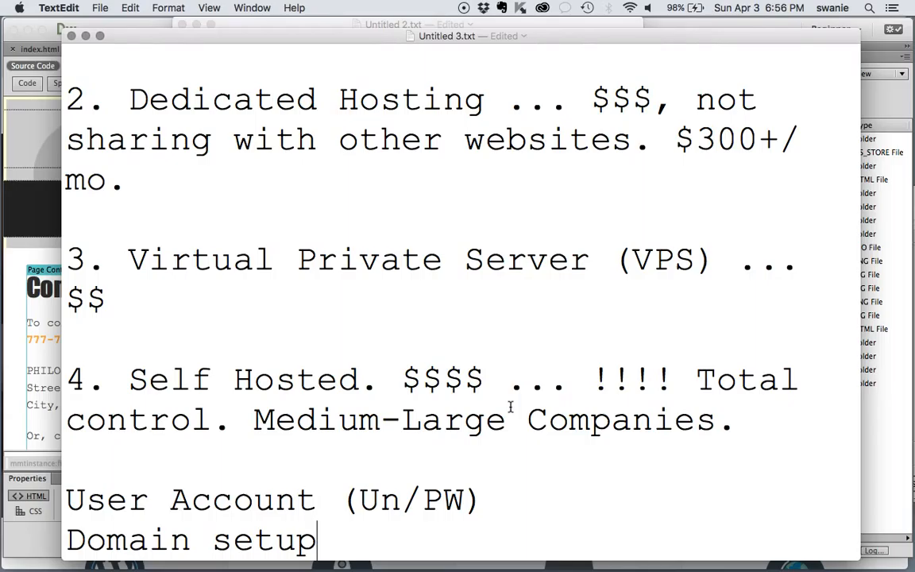
text((subdomains))
key(Return)
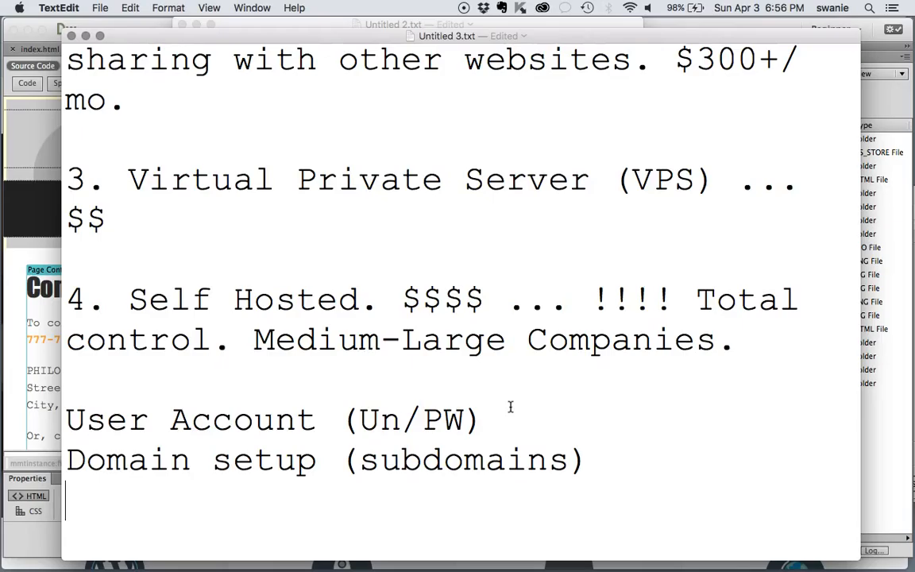
Step: Enter suchandsuch.com under the domain setup line and prefix it with a first name as the example subdomain
text(suchandsu)
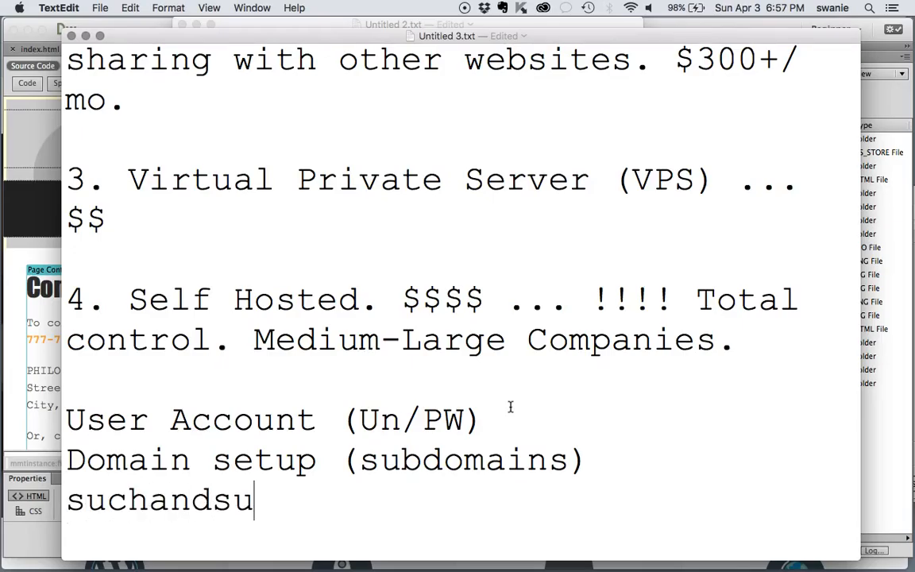
text(ch.com)
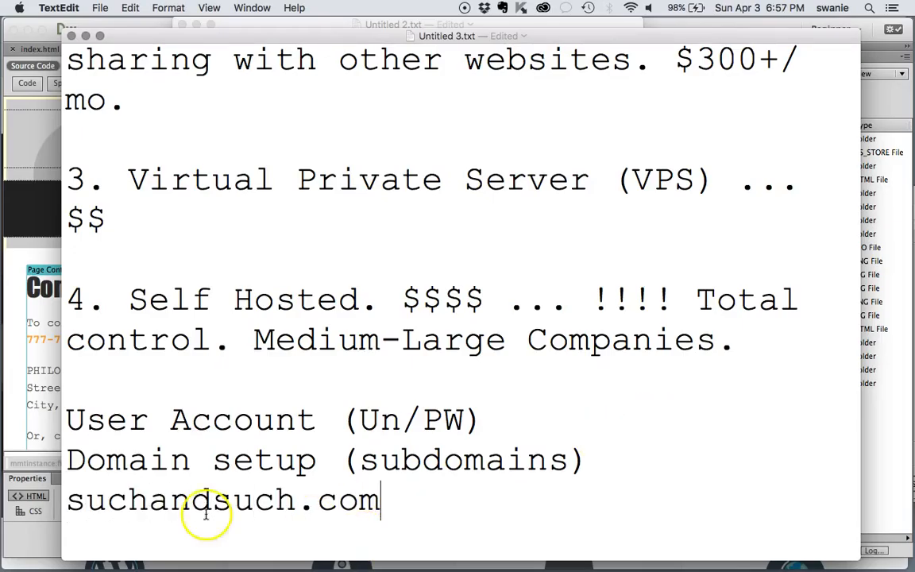
click(70, 499)
text(anglea)
key(BackSpace)
key(BackSpace)
text(la.)
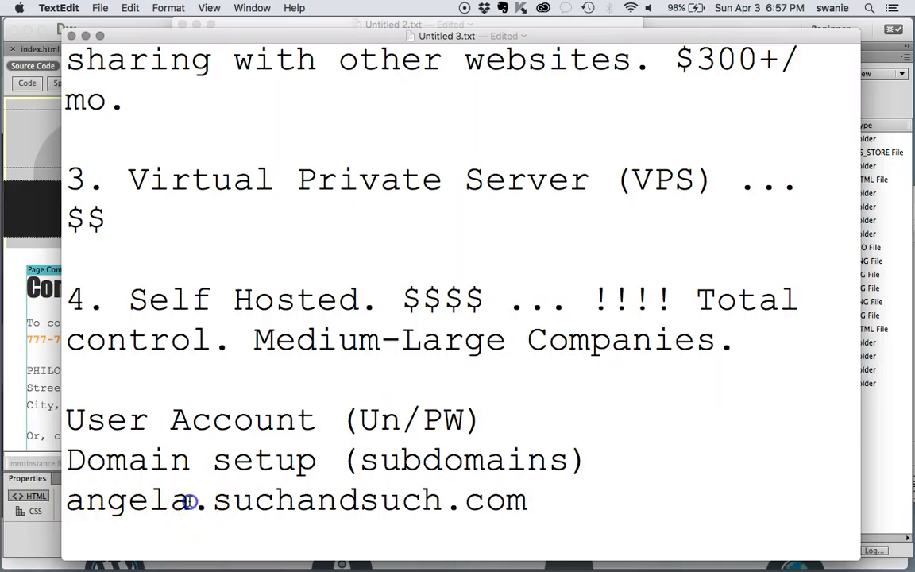
drag(191, 500, 71, 499)
drag(216, 502, 459, 494)
drag(527, 498, 70, 492)
scroll(440, 480, down, 1)
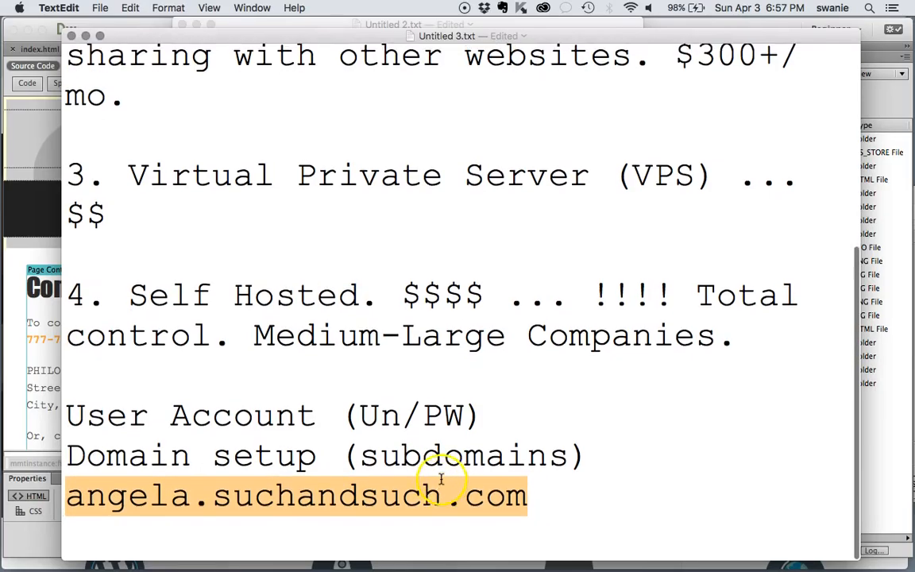
click(530, 497)
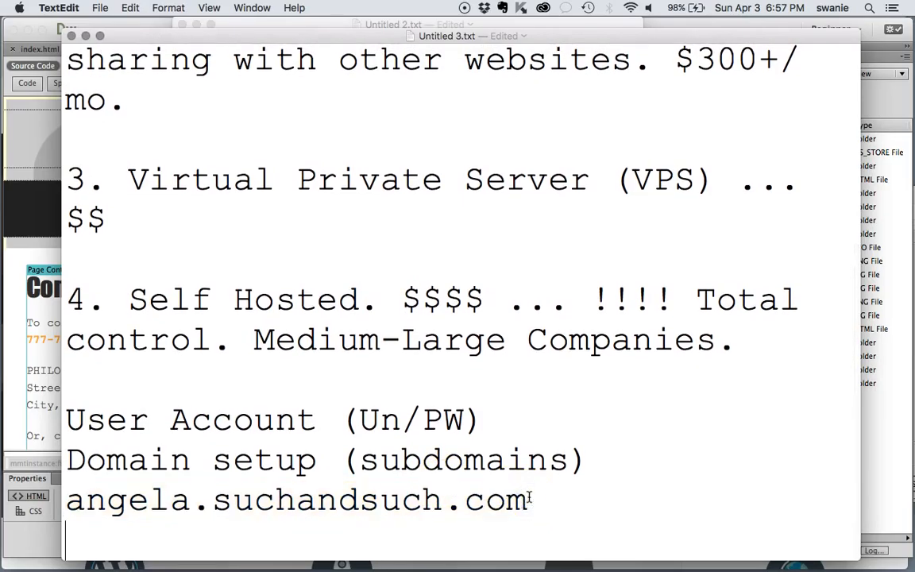
text(www.suchands)
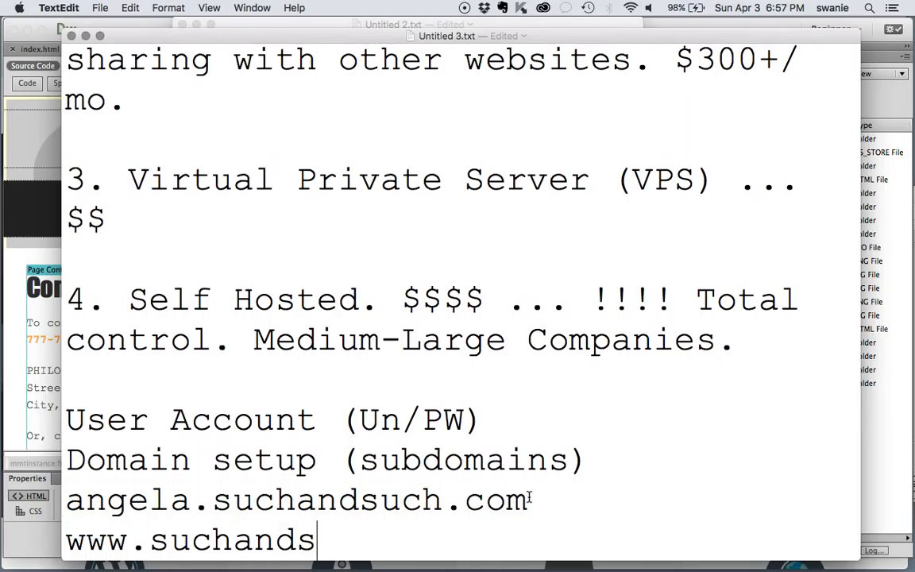
text(uch.com)
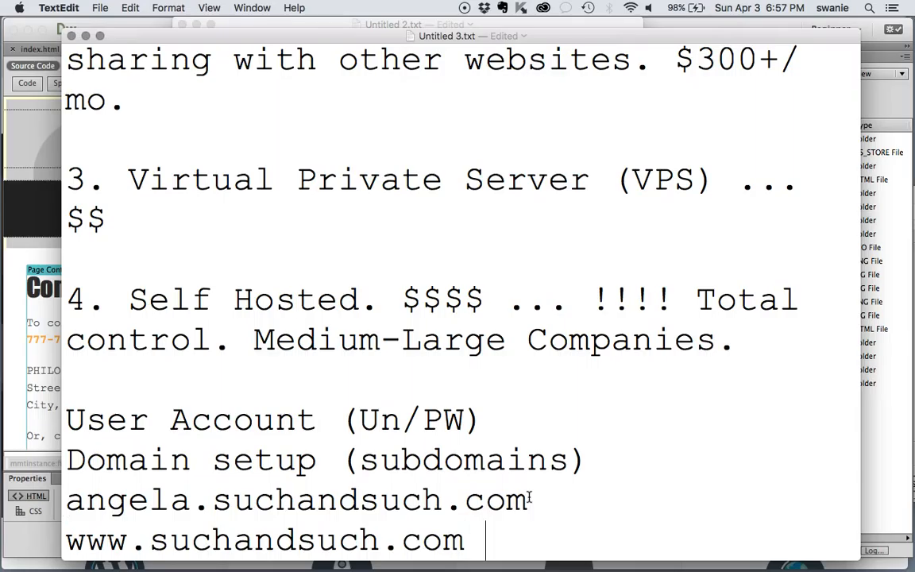
text( suchandsu)
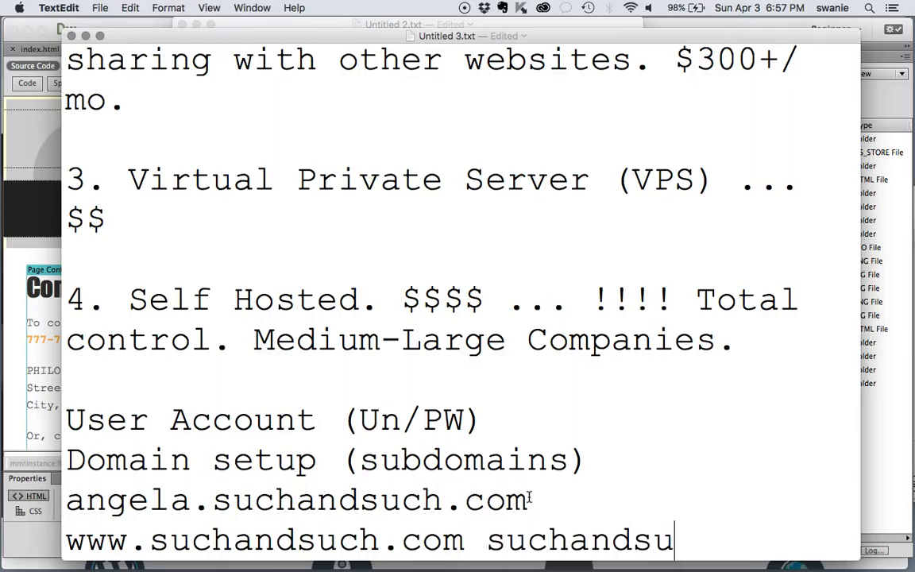
text(ch.com)
scroll(529, 494, down, 1)
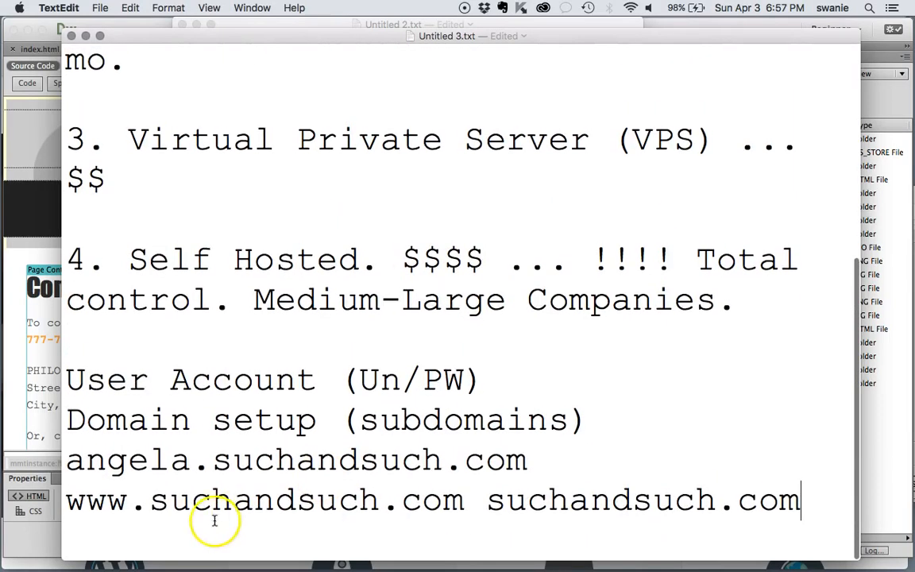
drag(148, 502, 70, 501)
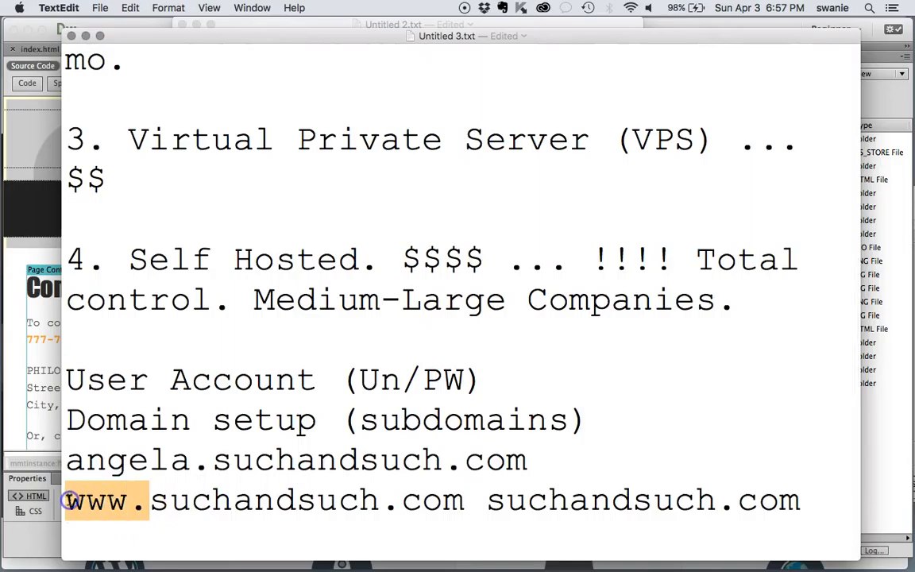
drag(802, 498, 65, 500)
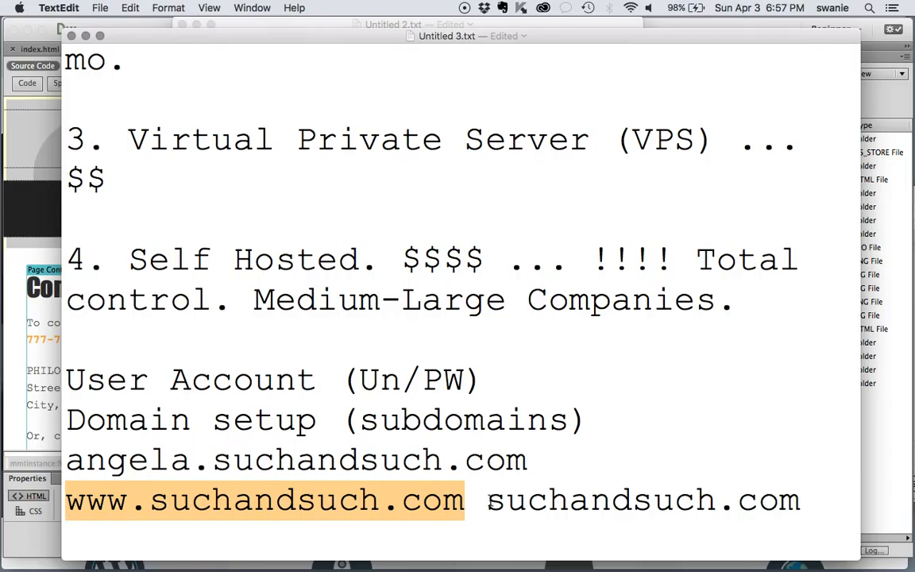
drag(492, 501, 800, 499)
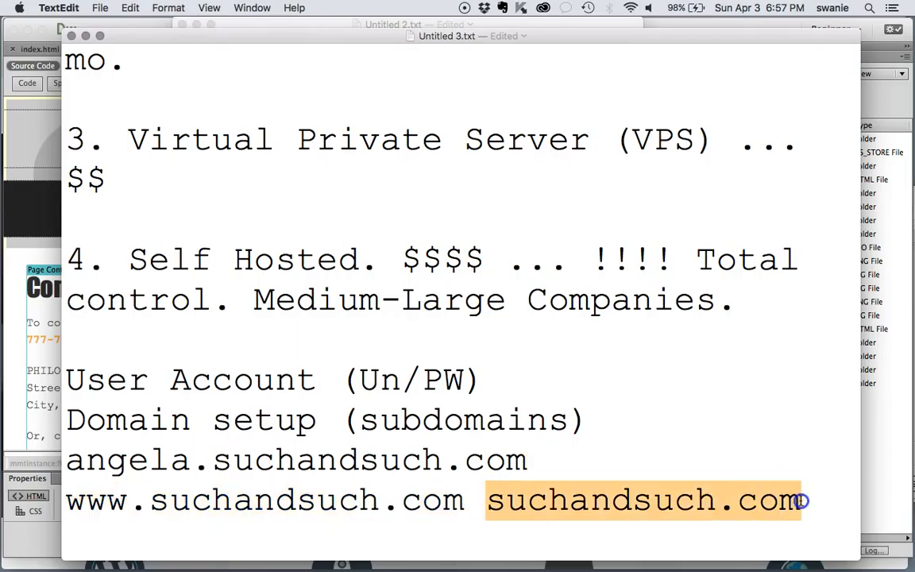
drag(465, 500, 63, 501)
click(467, 502)
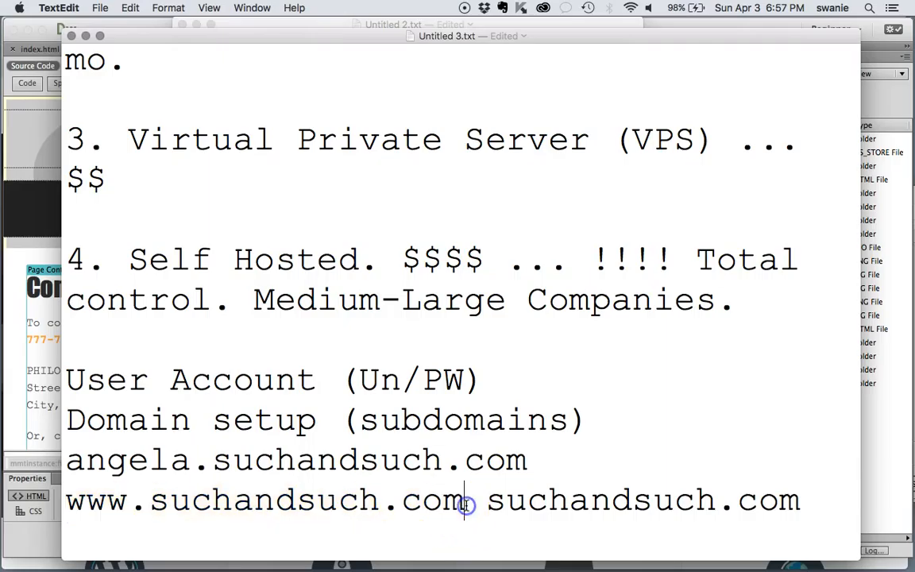
text(=>)
key(Right)
key(Left)
key(Left)
key(Left)
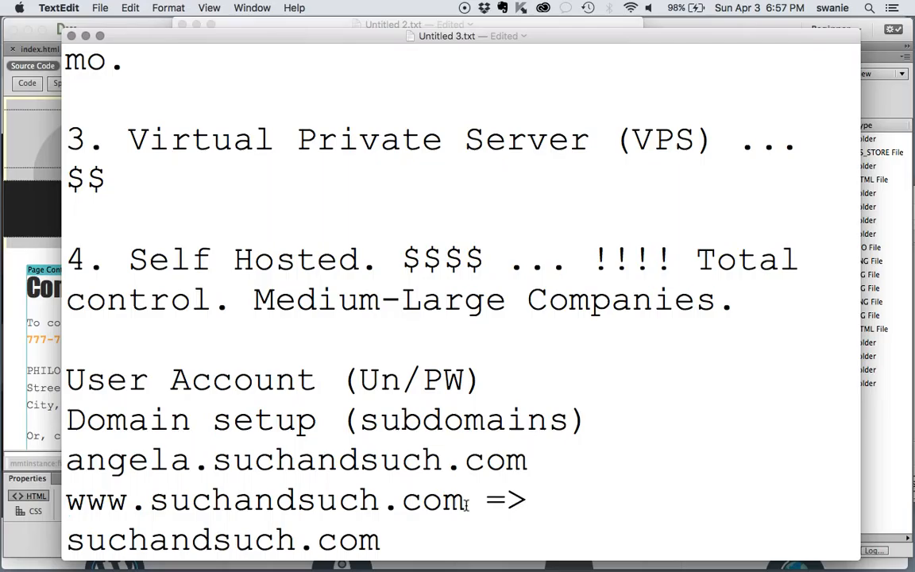
click(530, 461)
key(Return)
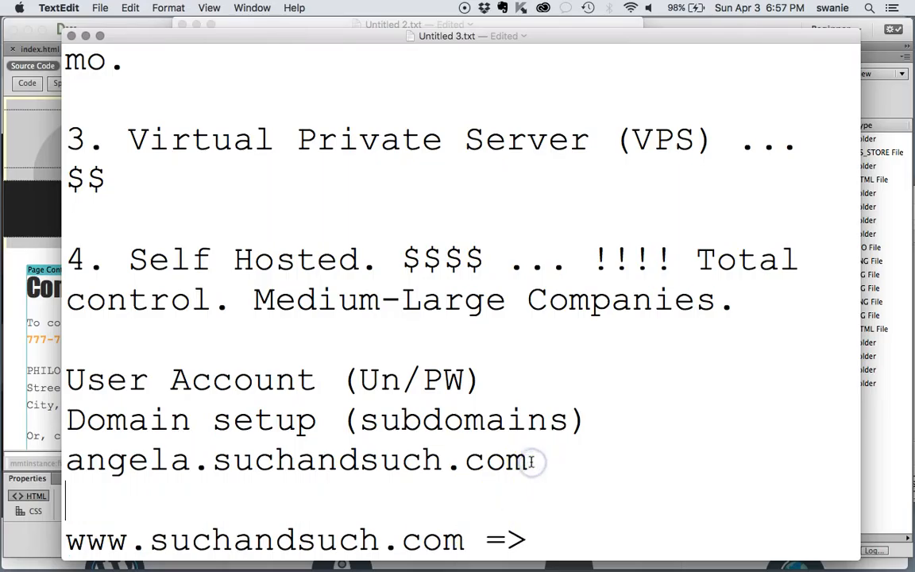
scroll(524, 464, down, 3)
scroll(525, 463, up, 1)
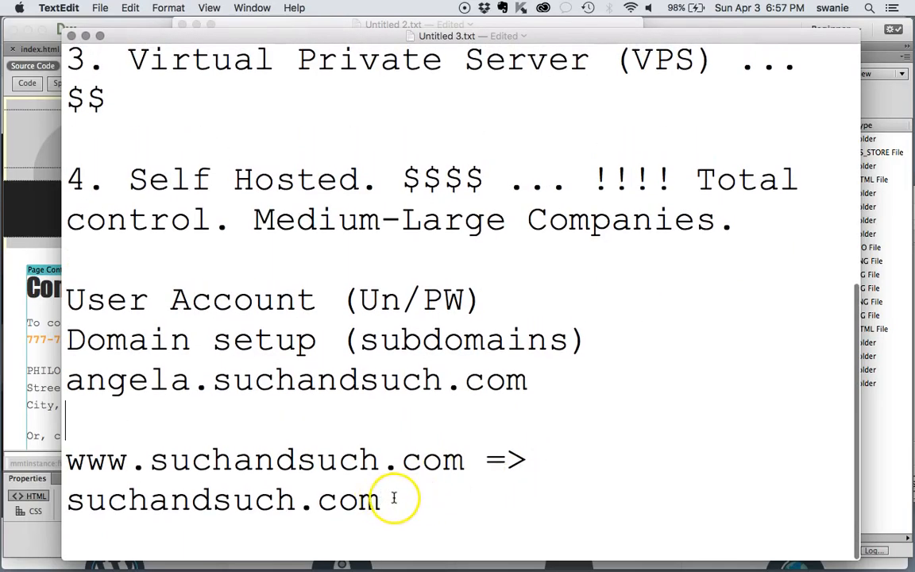
click(387, 501)
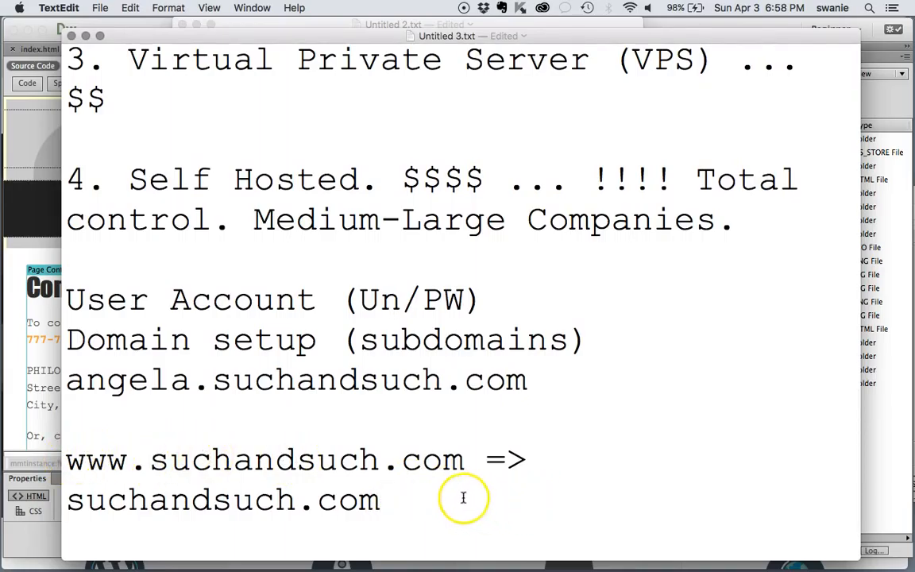
Step: Replace suchandsuch.com with swanie.net in the example subdomain address under the domain setup line
drag(529, 381, 28, 376)
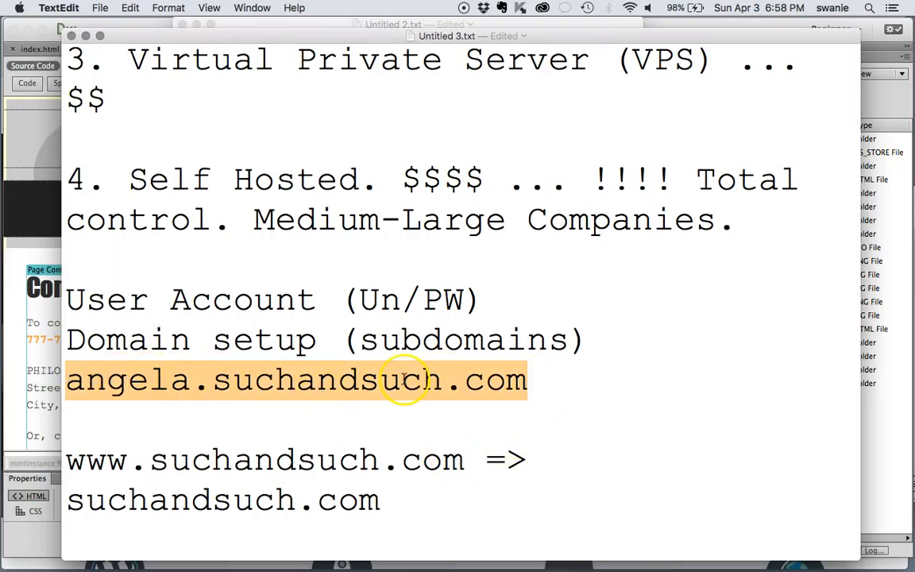
click(442, 381)
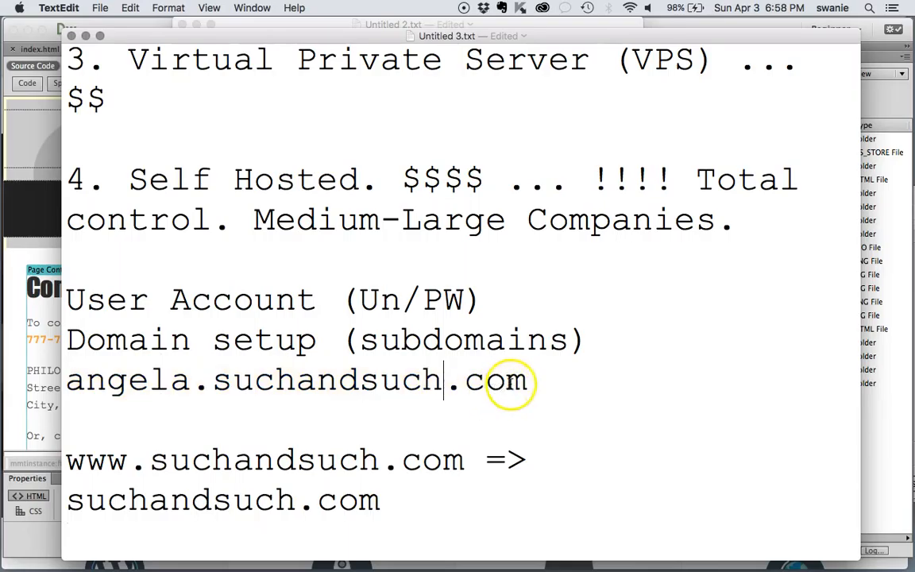
drag(525, 382, 219, 382)
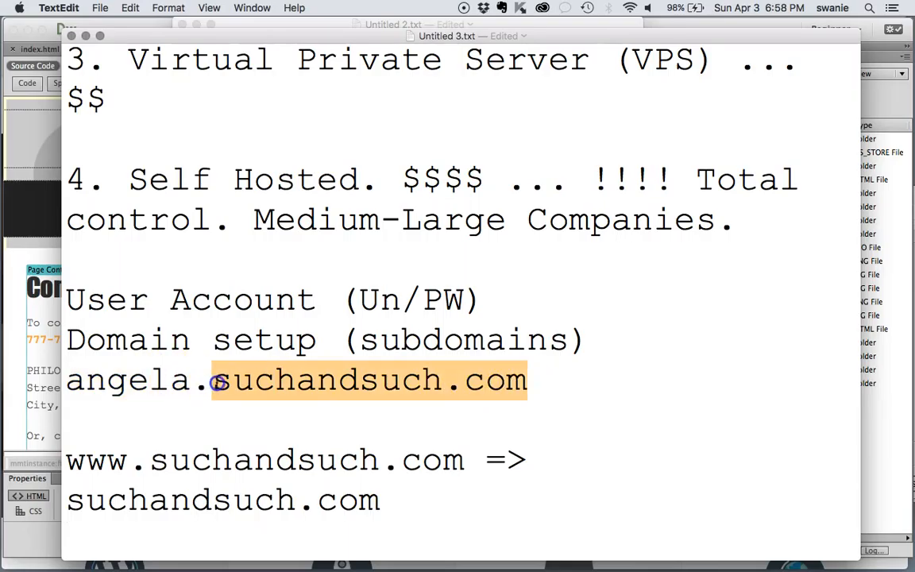
text(swanie)
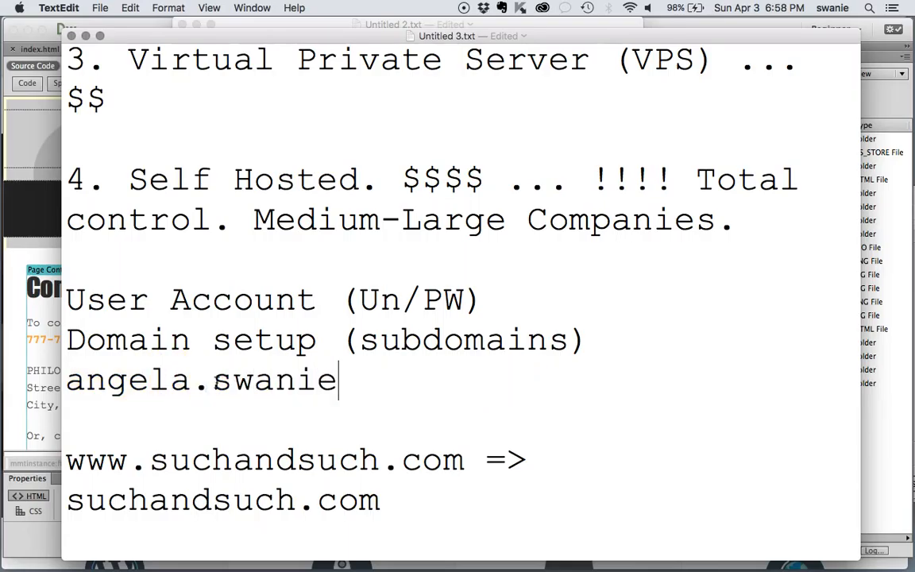
text(.net)
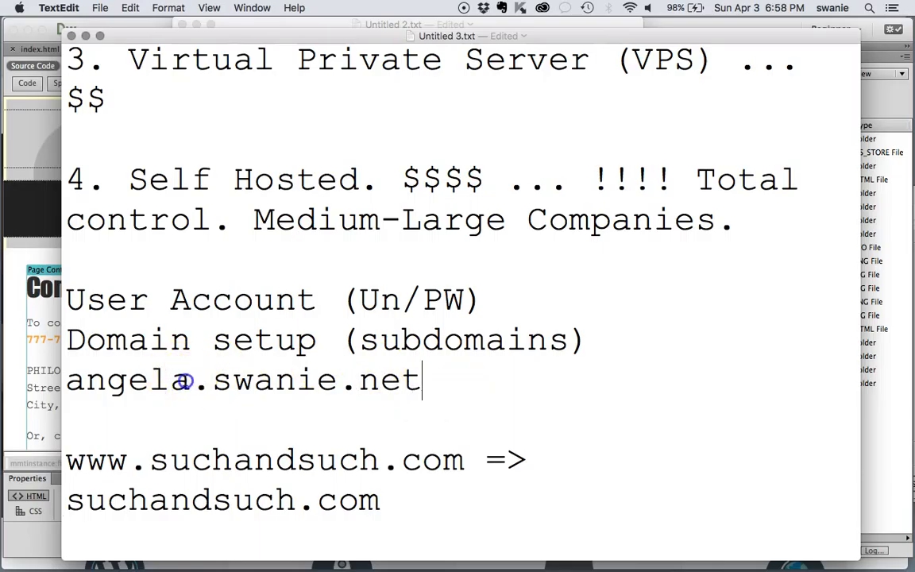
drag(185, 382, 47, 380)
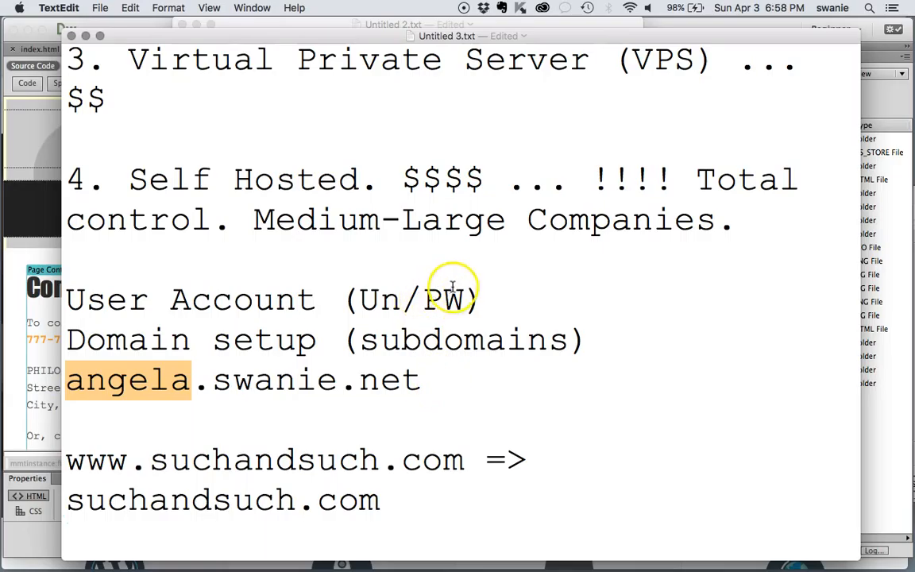
Step: Correct the user account line in the notes to read "UN/PW"
drag(476, 300, 64, 296)
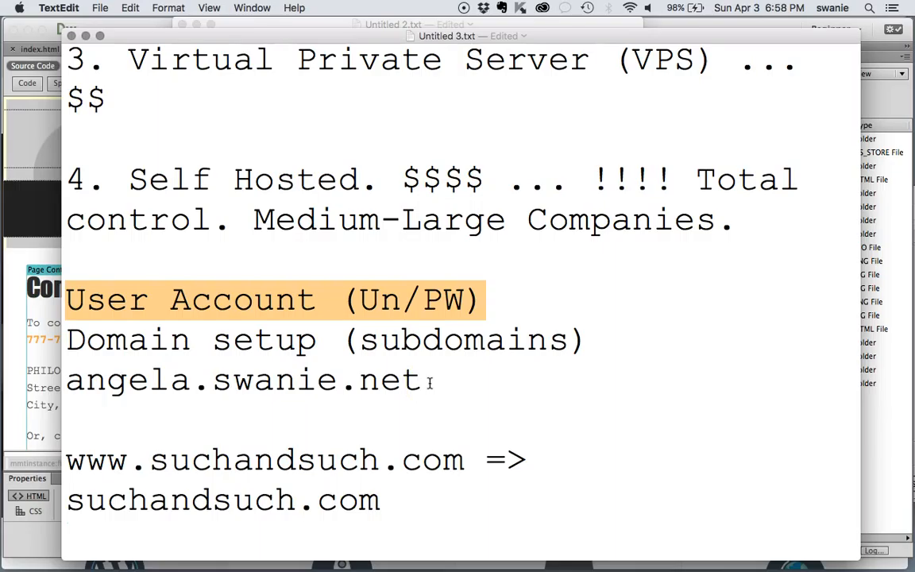
click(403, 302)
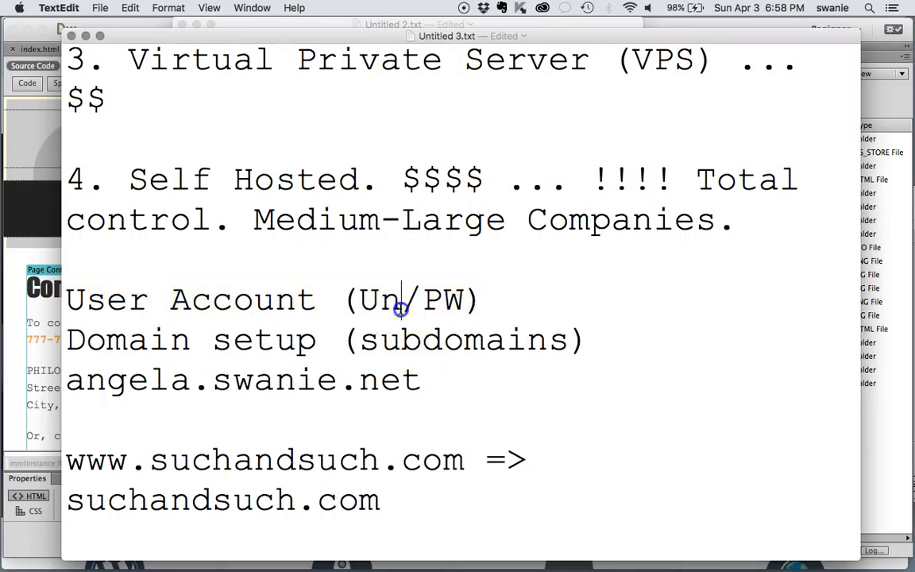
key(BackSpace)
text(N)
Step: Switch to Safari and look over the DreamHost homepage from the hosting banner down to the footer and back
scroll(453, 384, down, 1)
key(F3)
click(296, 221)
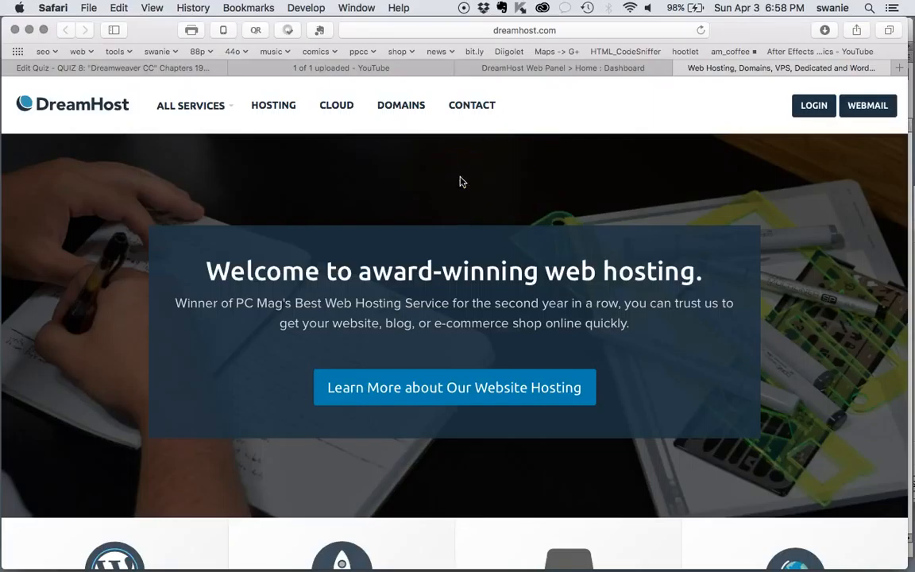
click(588, 211)
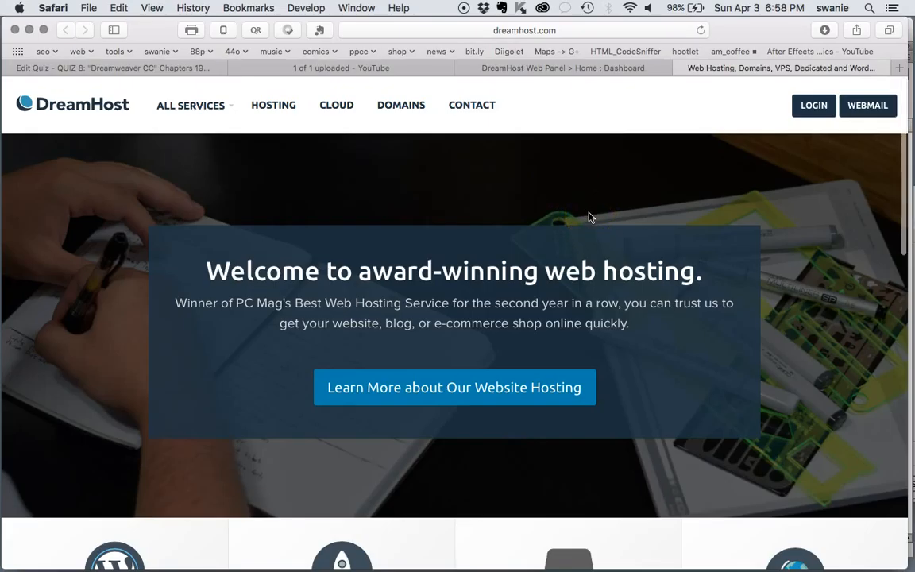
scroll(589, 216, down, 10)
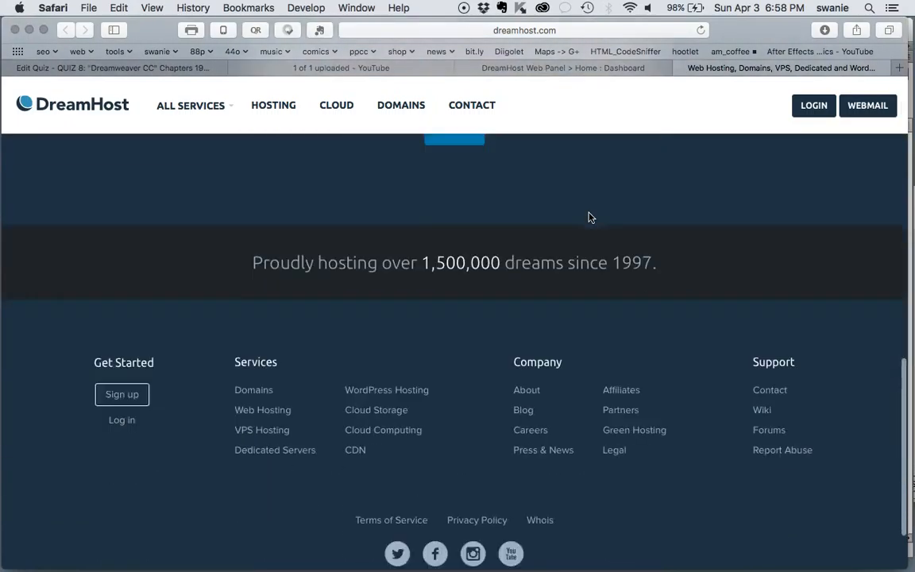
scroll(588, 216, up, 9)
scroll(589, 216, up, 2)
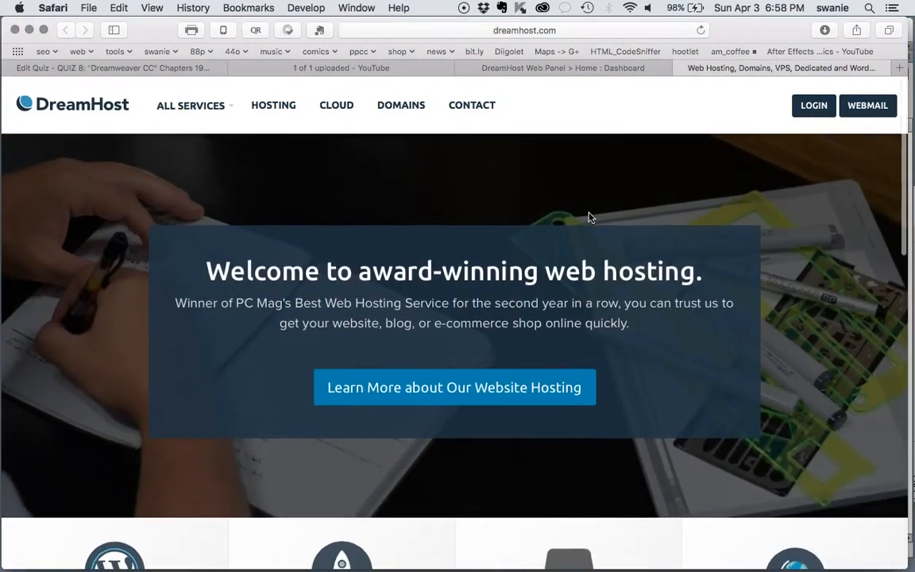
click(650, 194)
click(570, 177)
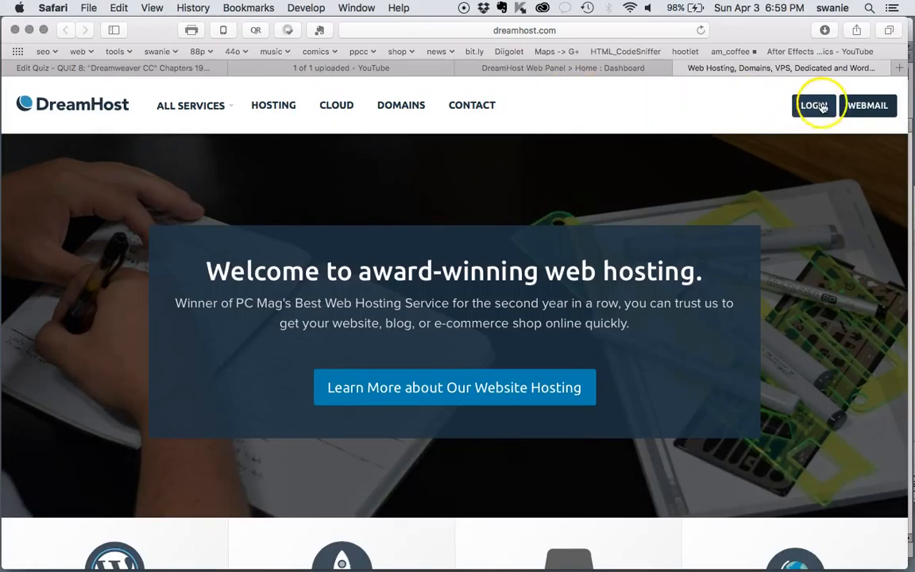
Step: Switch to the DreamHost Web Panel dashboard and examine its categories, from Domains and Mail through Users and Support
click(541, 68)
scroll(578, 358, down, 2)
click(687, 355)
click(649, 339)
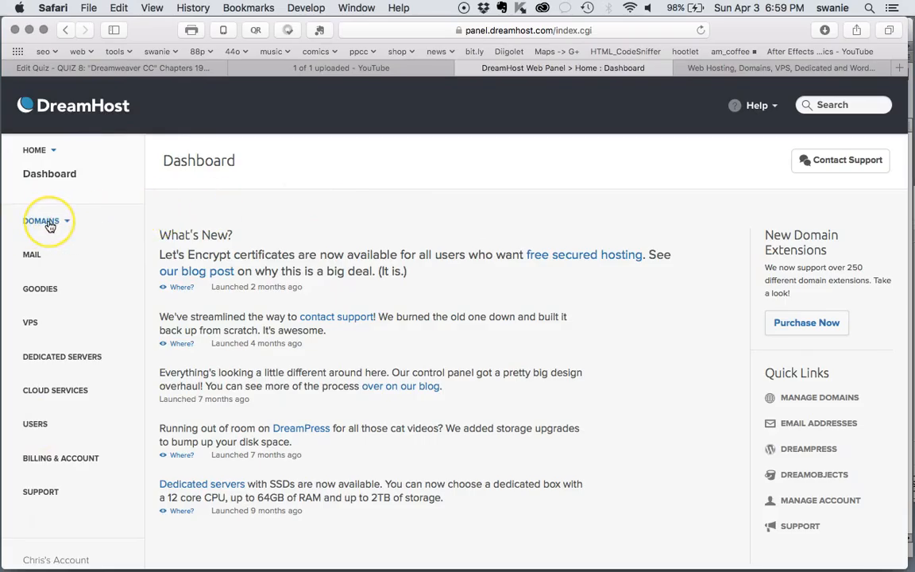
click(36, 262)
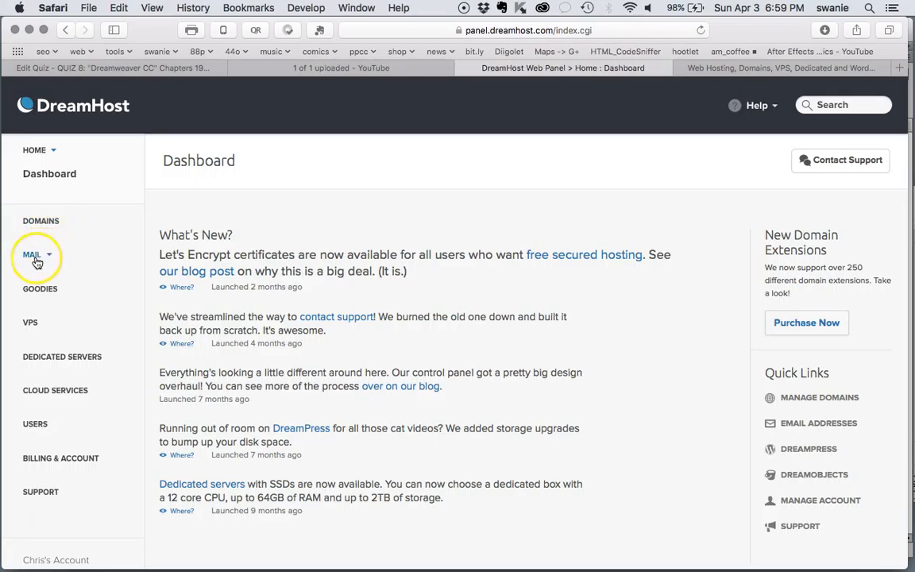
click(37, 262)
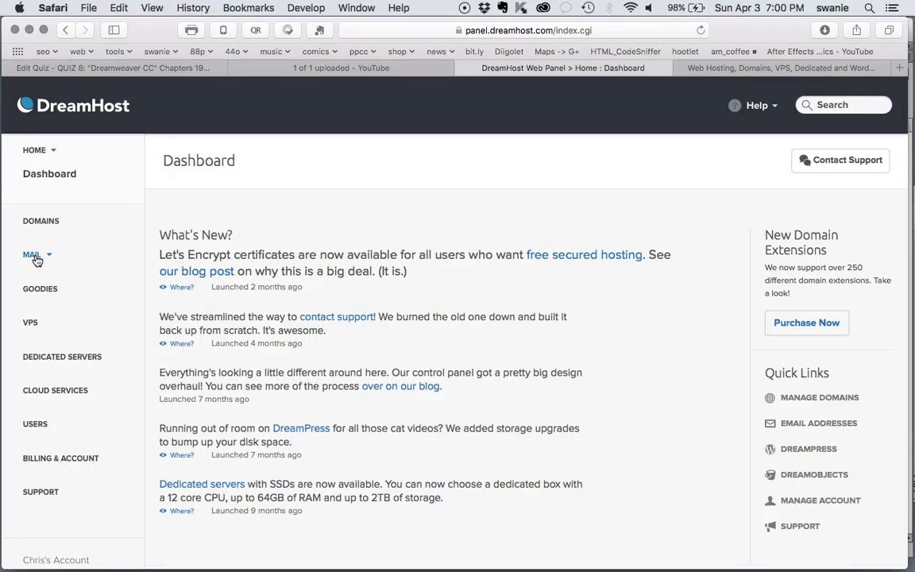
click(36, 259)
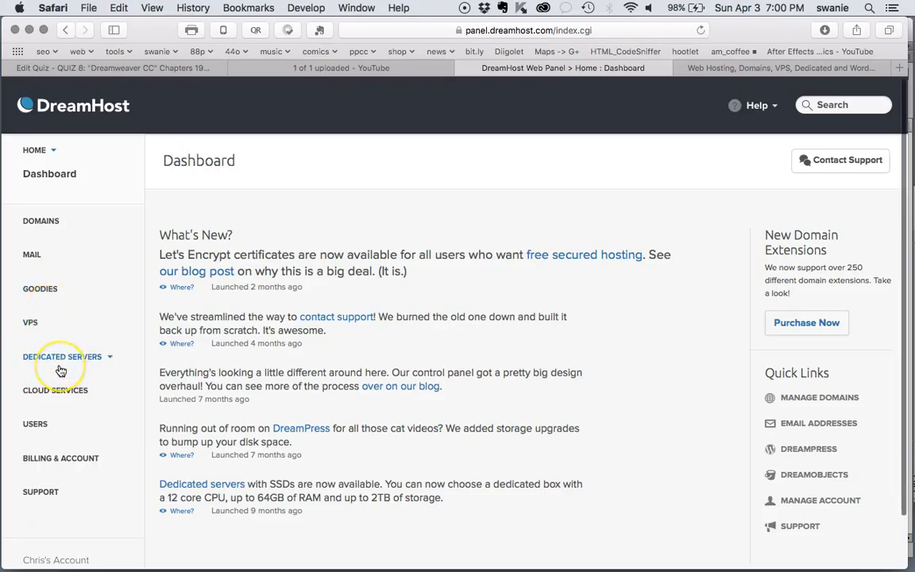
scroll(56, 370, down, 2)
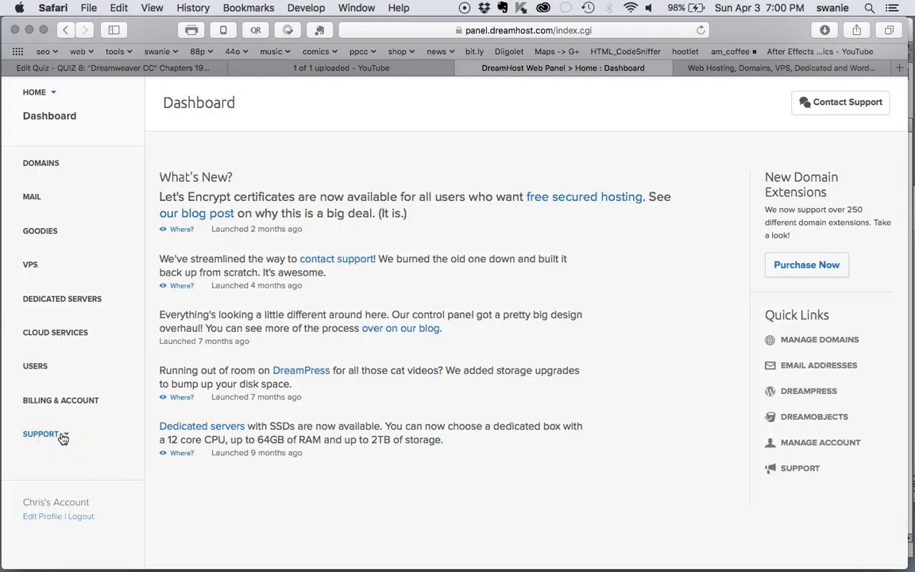
scroll(633, 388, up, 2)
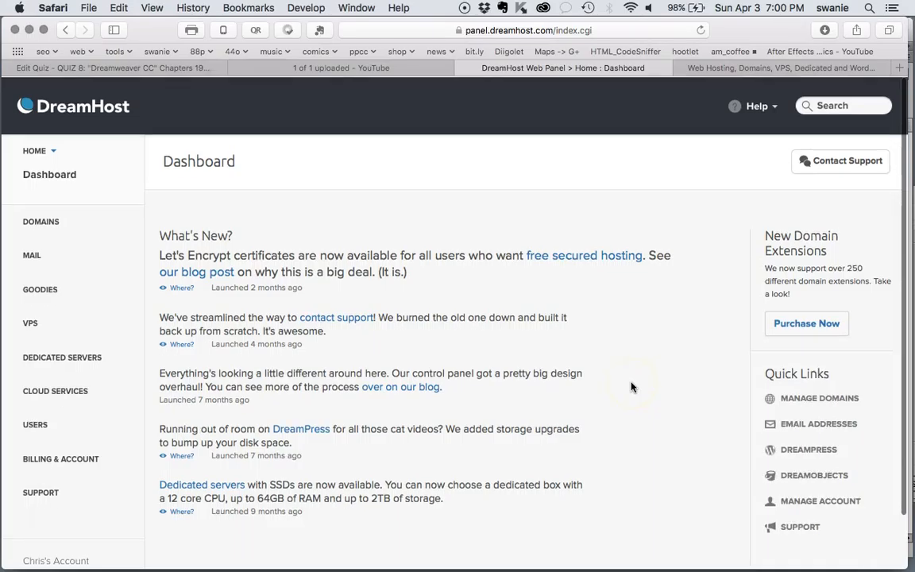
scroll(554, 386, down, 2)
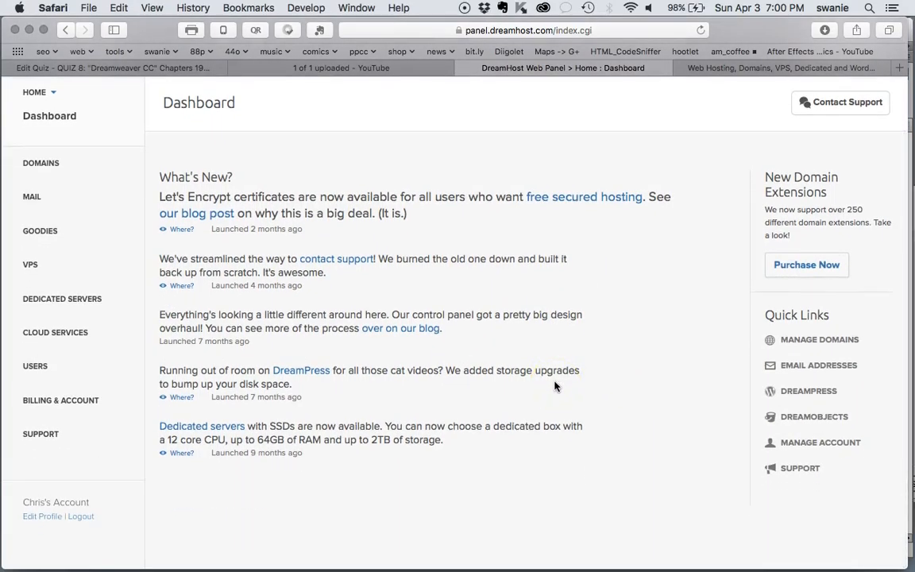
click(322, 413)
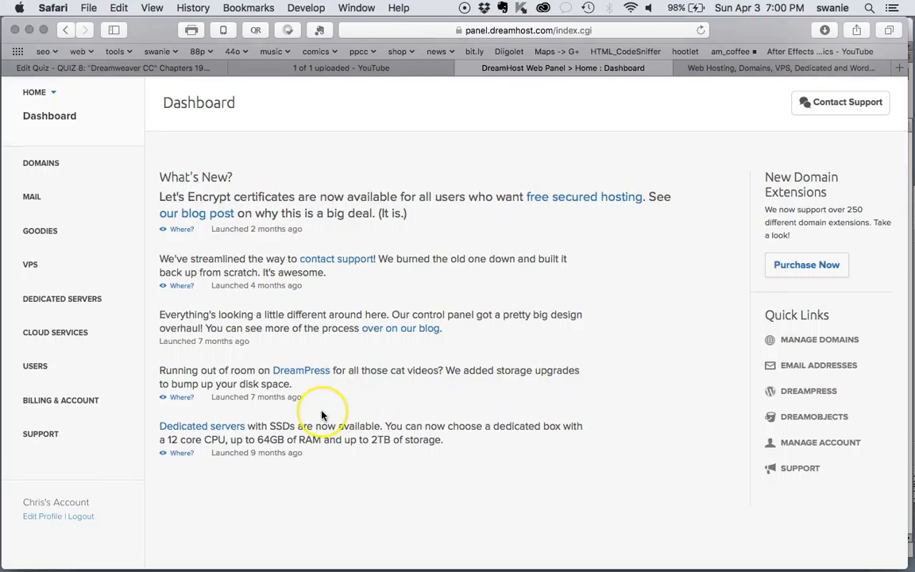
click(408, 429)
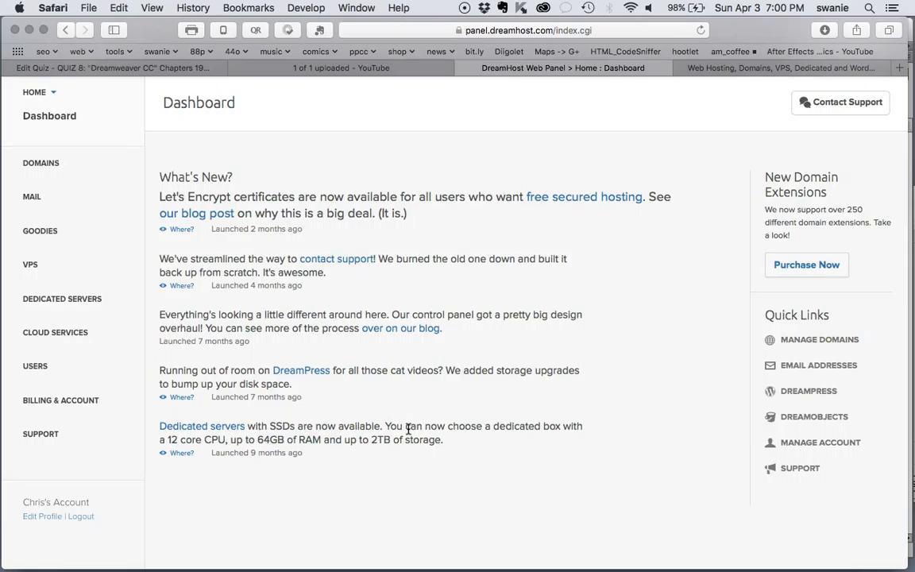
click(353, 349)
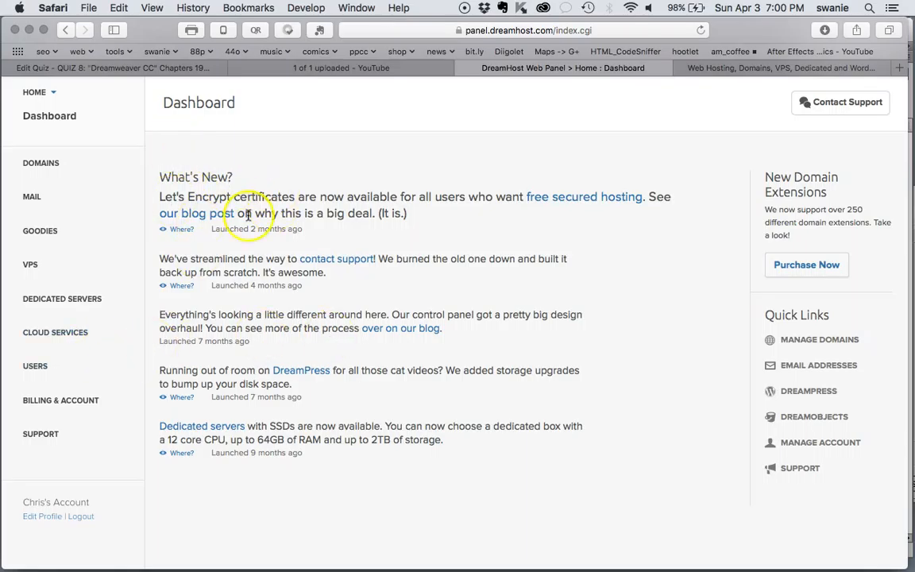
scroll(299, 262, up, 2)
scroll(300, 262, down, 2)
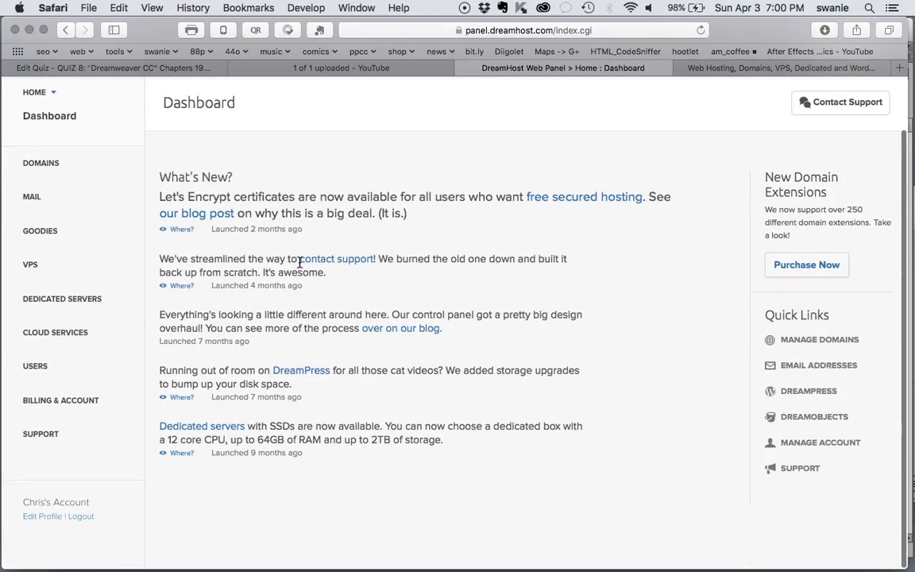
Step: Open the Manage Users page and look through the account's list of FTP users
click(39, 367)
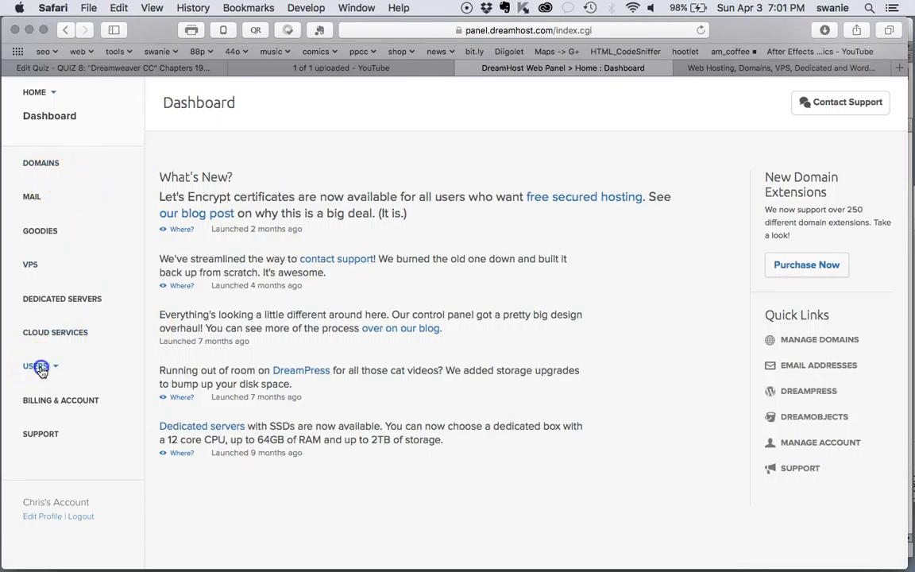
click(46, 394)
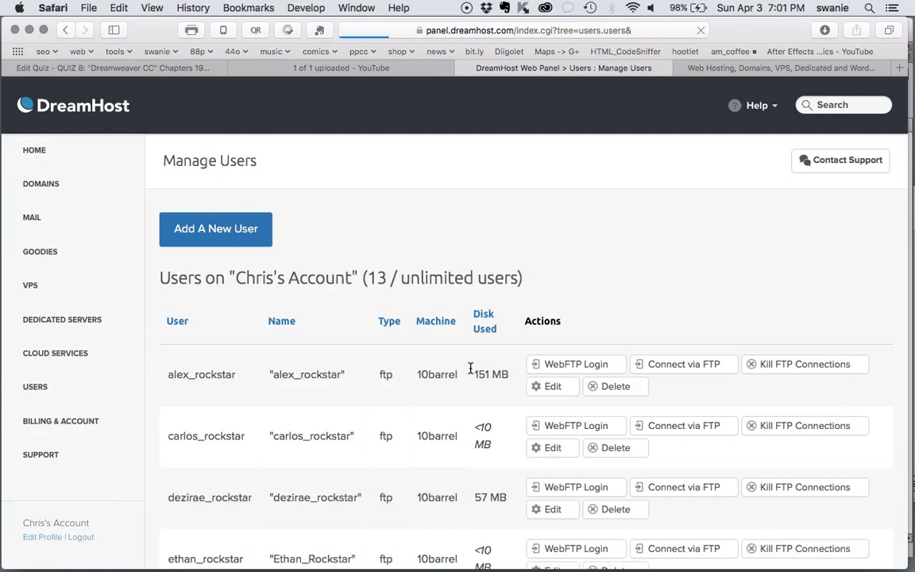
scroll(470, 368, down, 10)
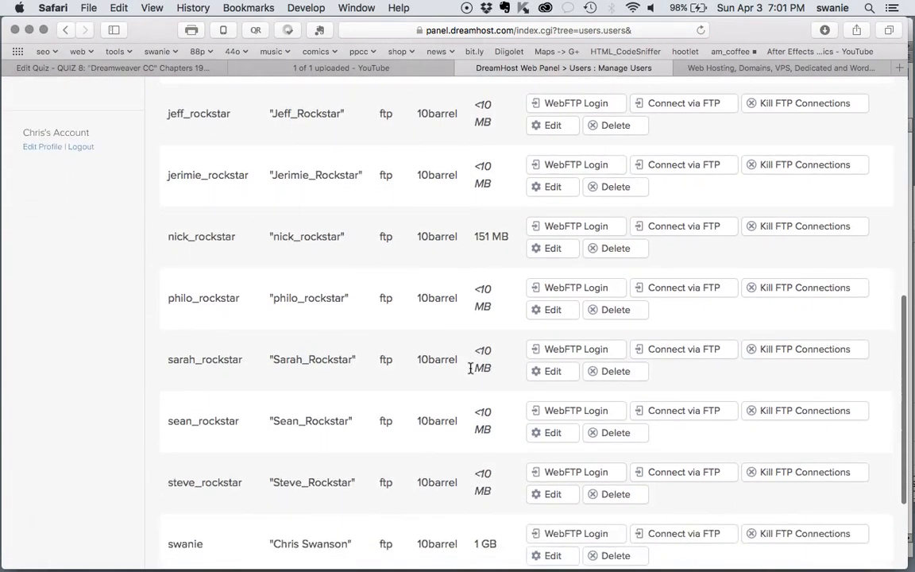
scroll(470, 368, up, 10)
scroll(470, 368, down, 5)
scroll(470, 368, up, 5)
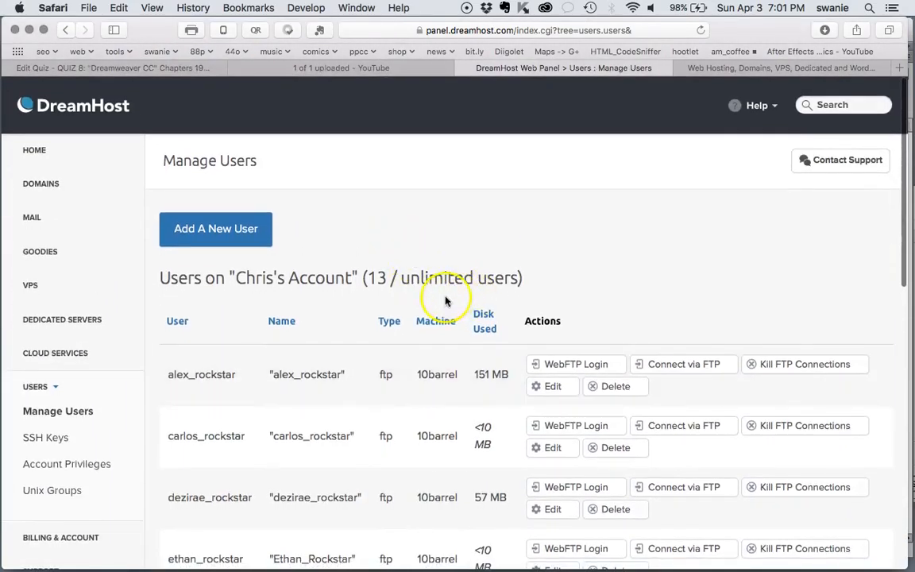
scroll(445, 300, down, 6)
scroll(445, 300, up, 6)
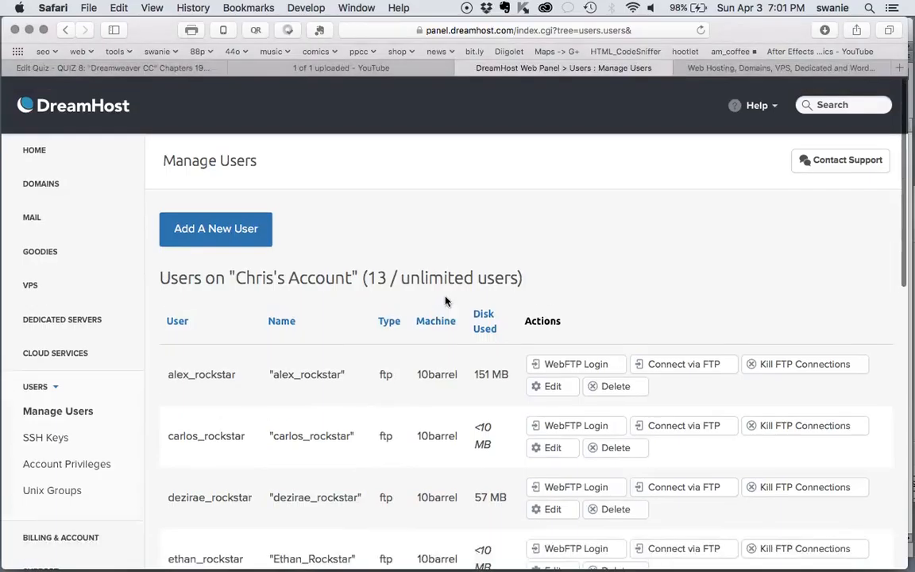
Step: Open the form for adding a new user and examine the account type, shell type, server, username and password fields
click(225, 234)
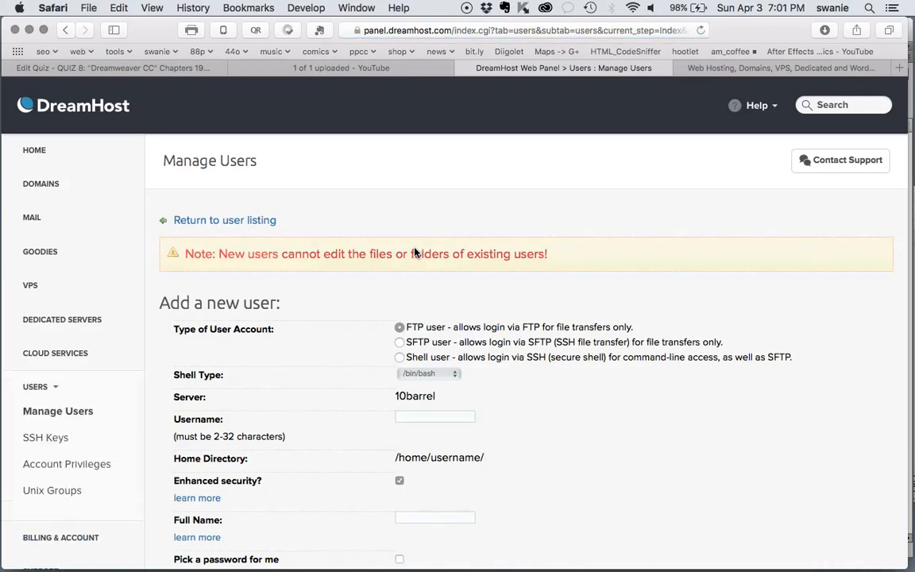
scroll(515, 333, down, 3)
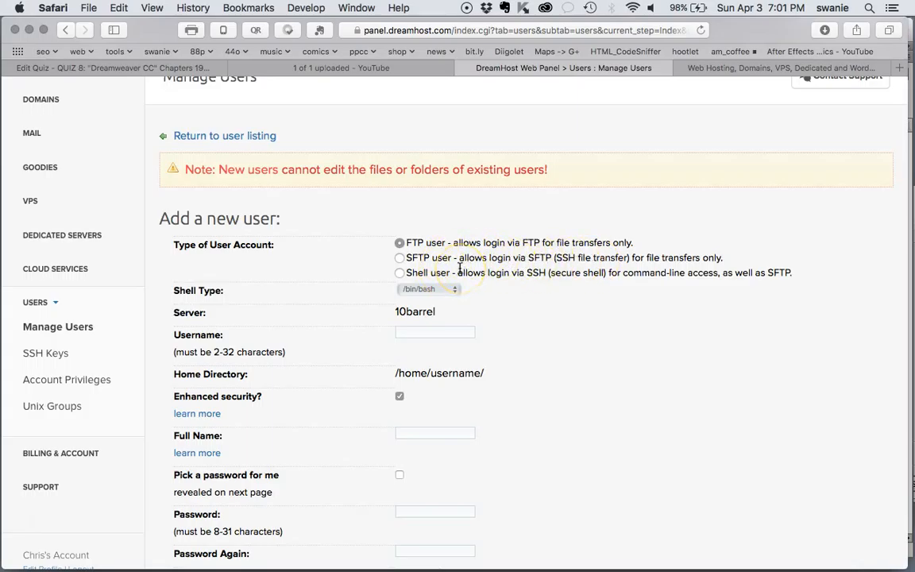
scroll(459, 268, down, 3)
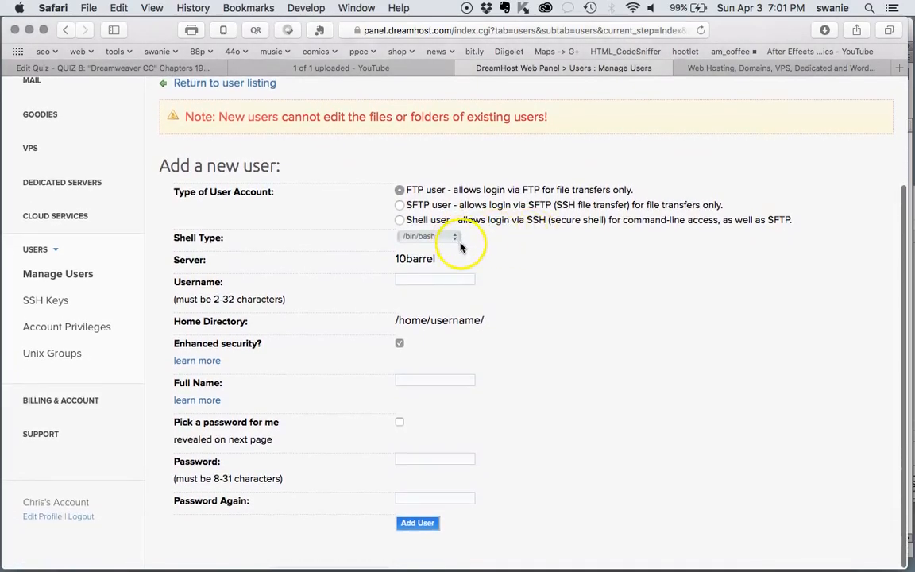
click(454, 238)
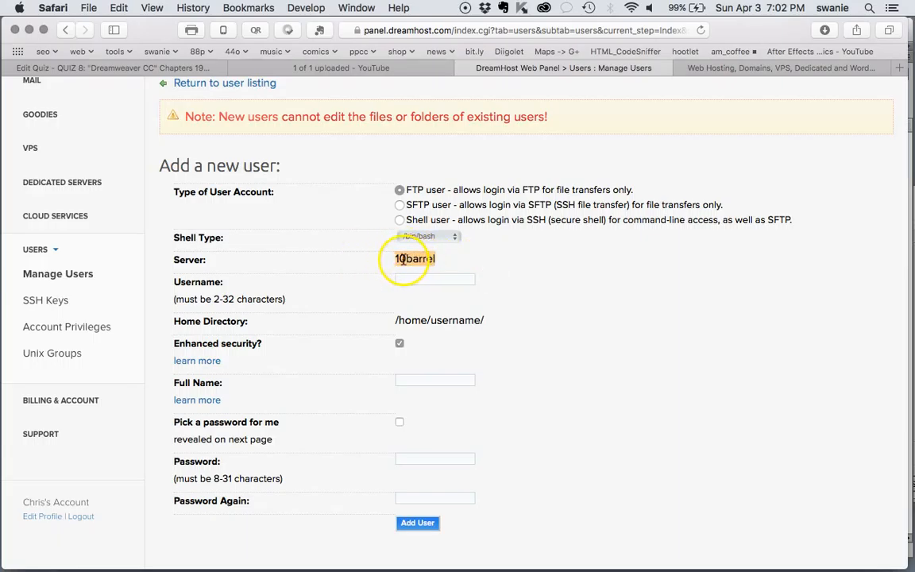
click(460, 279)
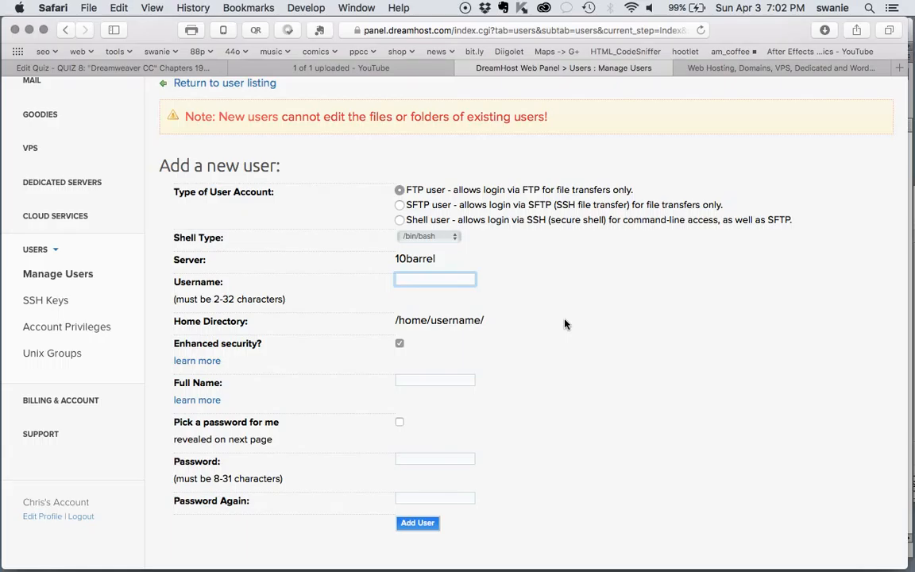
scroll(565, 324, up, 4)
scroll(565, 324, down, 4)
scroll(612, 330, up, 4)
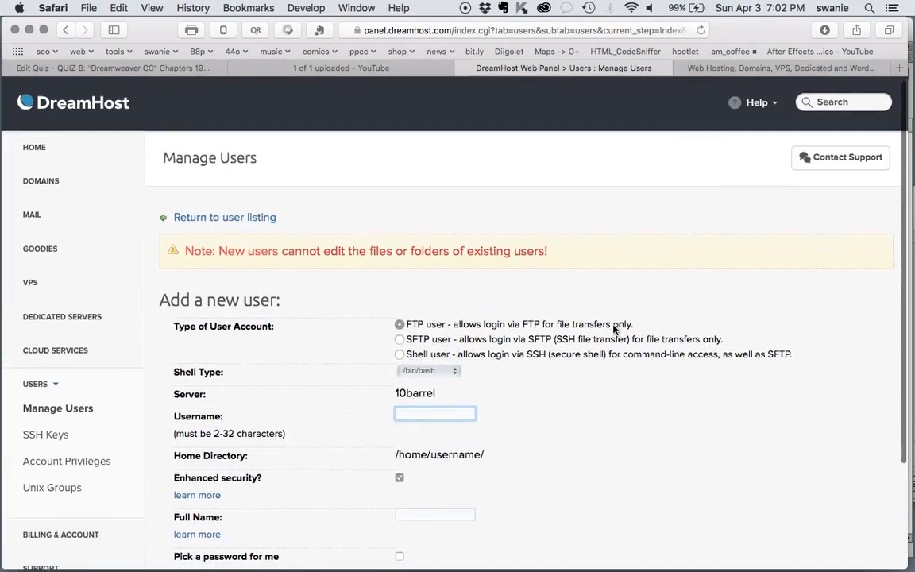
Step: Enter rocki_rockstar as the username of the new FTP user
scroll(612, 330, down, 4)
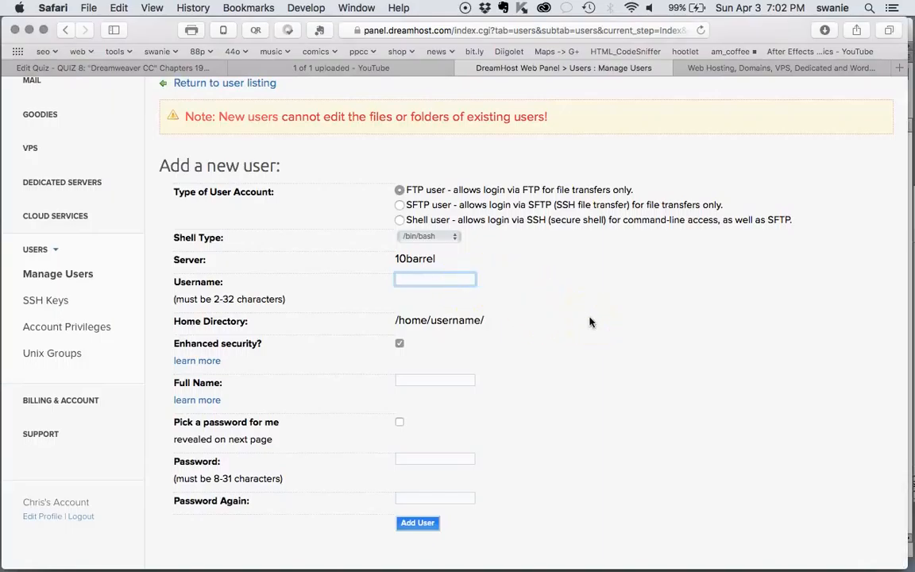
text(ocki_)
text(rockstar)
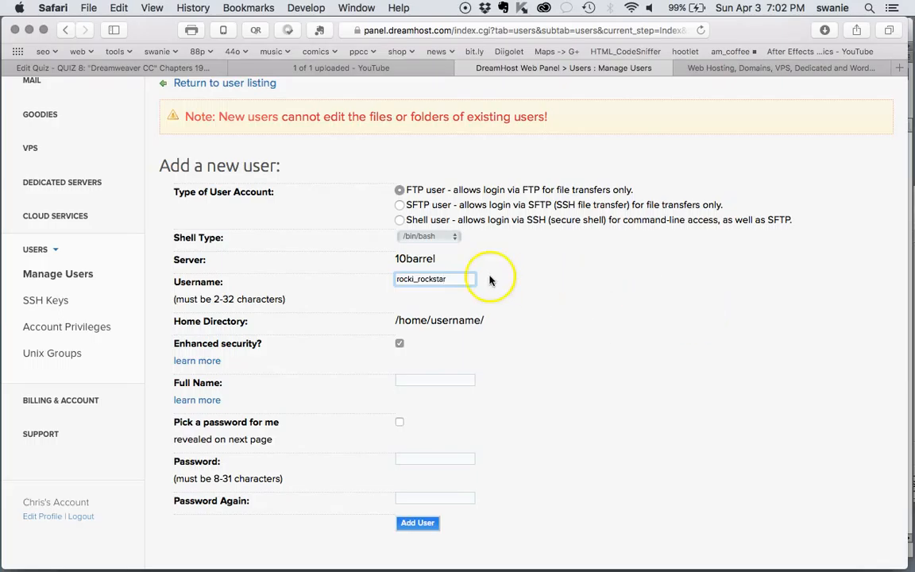
Step: Examine the username length rule and the two parts of the username entered in the new user form
drag(284, 299, 183, 300)
click(219, 302)
drag(283, 300, 230, 299)
click(231, 299)
click(219, 299)
click(456, 282)
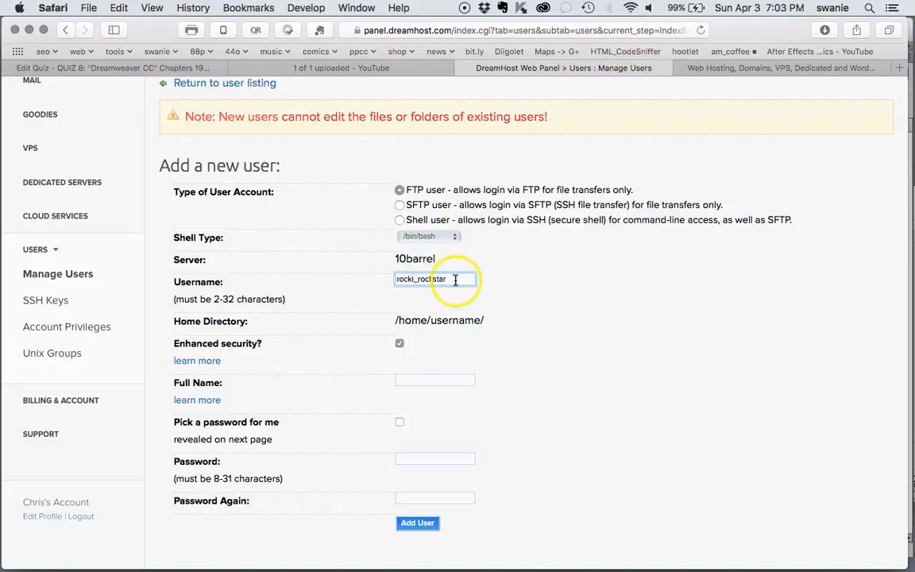
drag(455, 280, 415, 279)
click(447, 279)
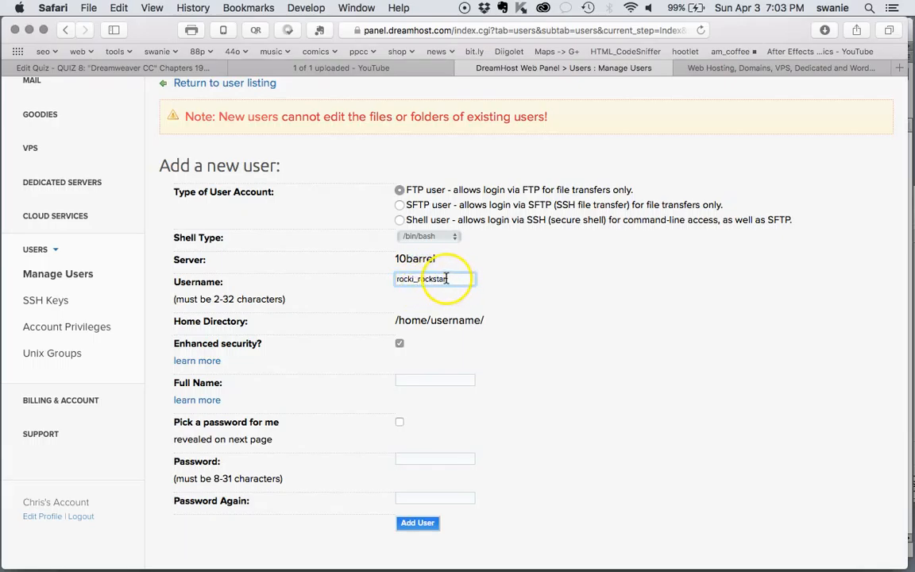
click(415, 280)
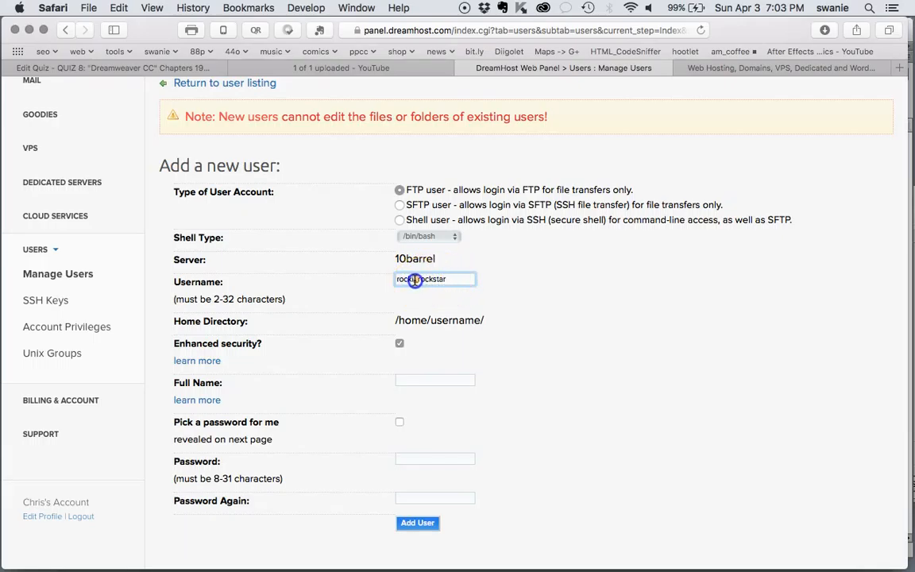
click(458, 280)
mouse_move(462, 278)
mouse_down()
mouse_move(388, 278)
mouse_move(455, 280)
mouse_up()
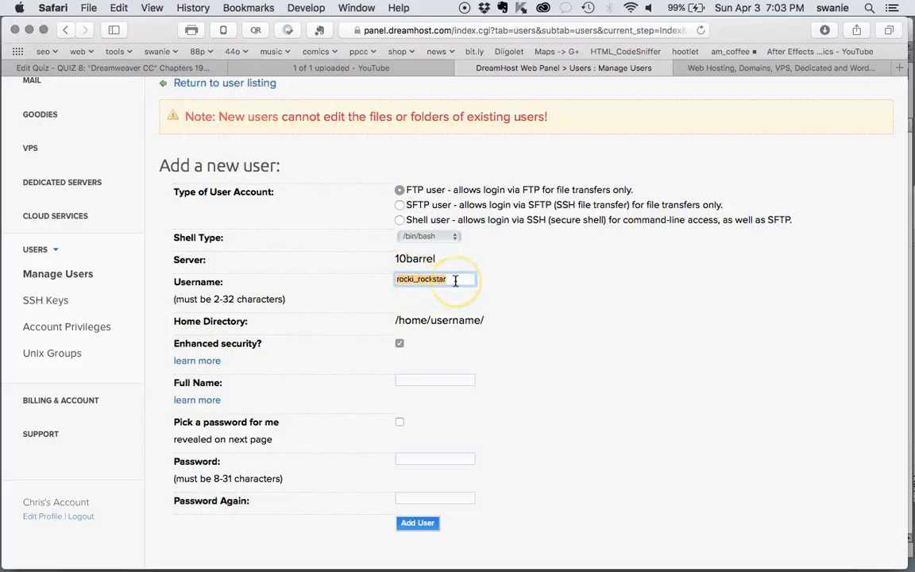
click(521, 302)
click(509, 315)
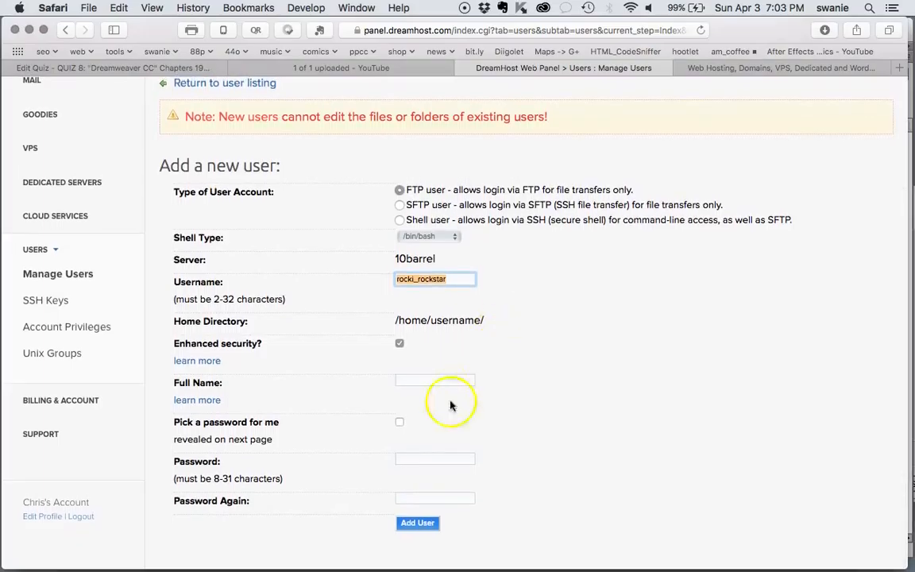
Step: Set the new user's password to be picked automatically and review the form
click(399, 423)
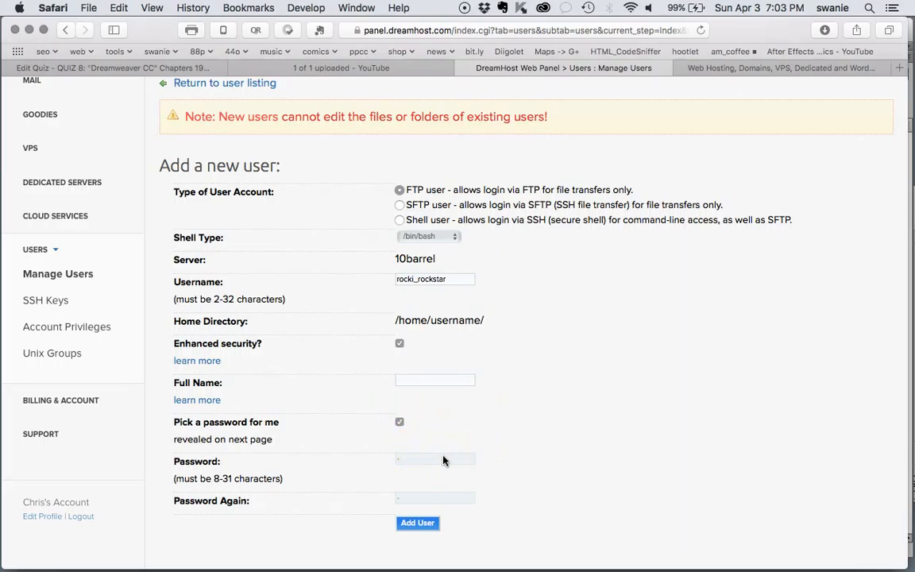
scroll(536, 317, up, 2)
scroll(536, 317, down, 2)
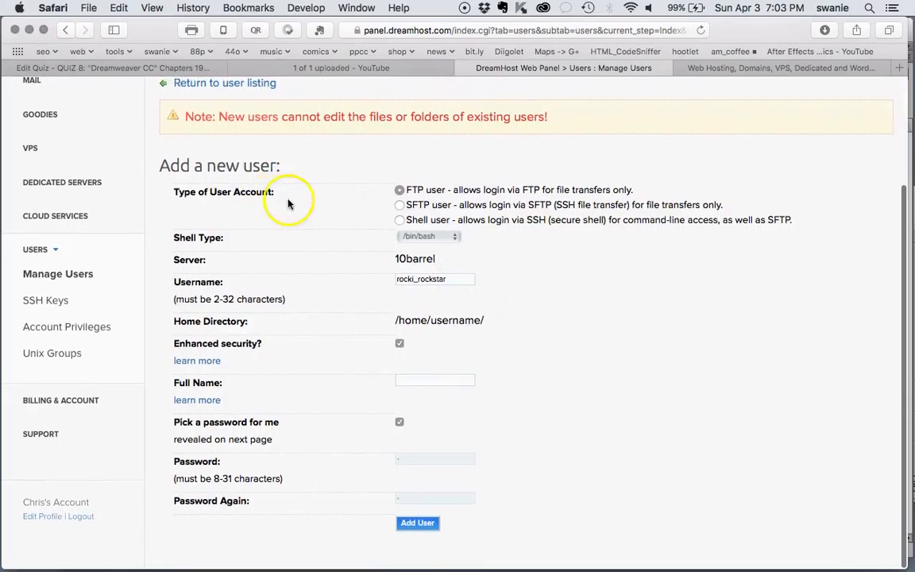
Step: Copy the username from the form and paste it below several blank lines at the end of the TextEdit notes
click(456, 279)
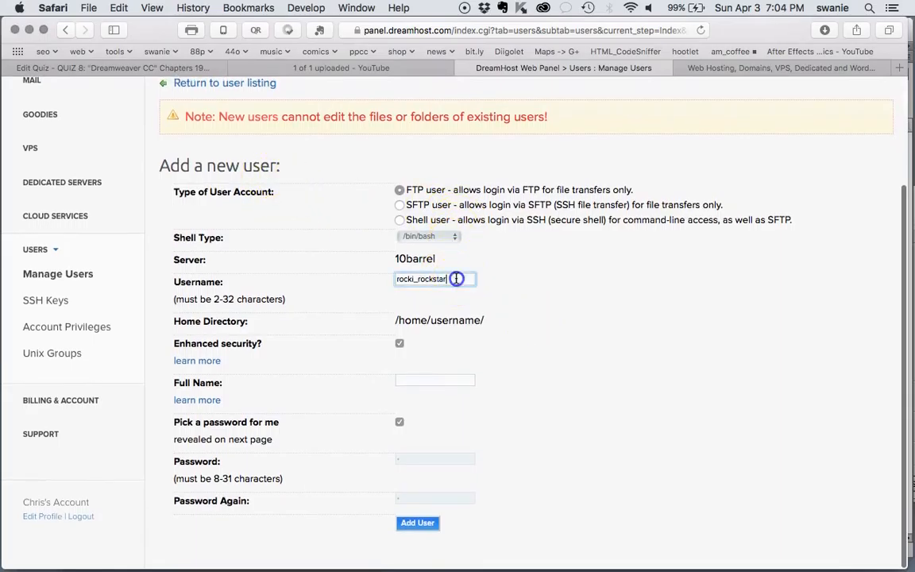
drag(456, 279, 382, 280)
key(super+c)
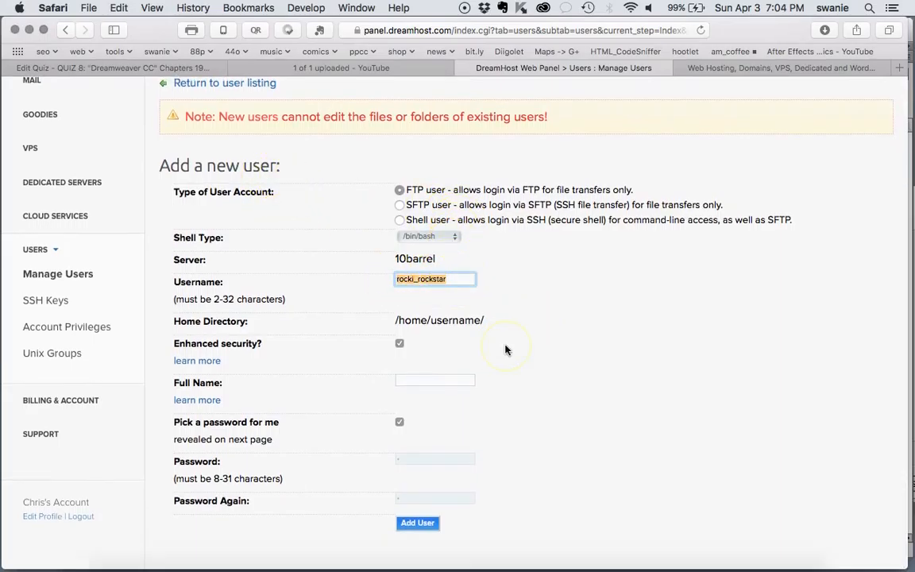
key(ctrl+Up)
click(645, 303)
click(551, 500)
key(Return)
key(Return)
key(Return)
key(Return)
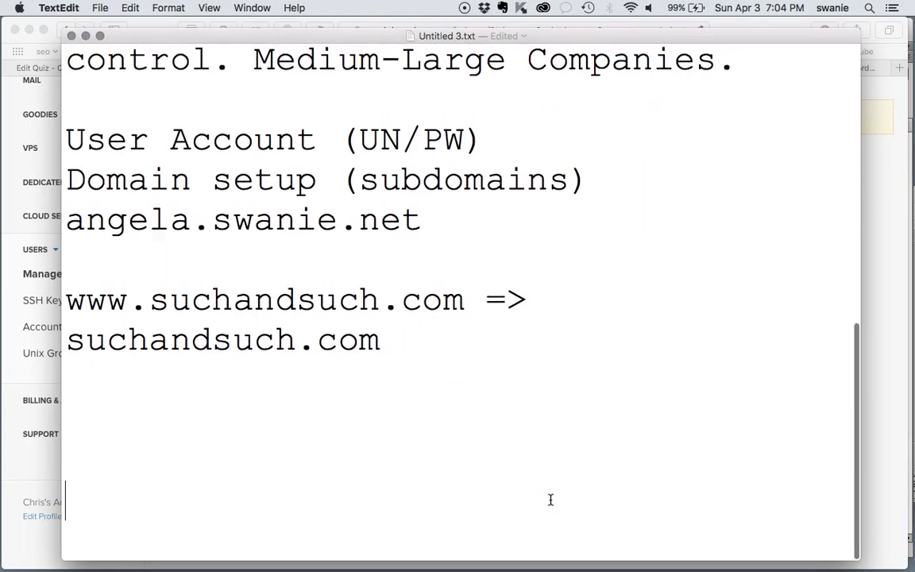
key(super+v)
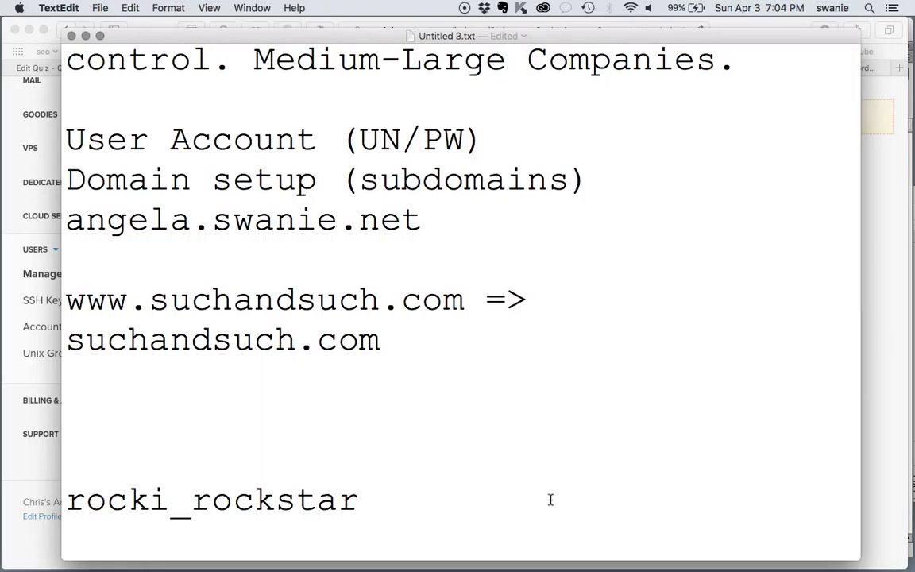
Step: Switch back to the new user form in Safari and try to add the user
key(ctrl+Up)
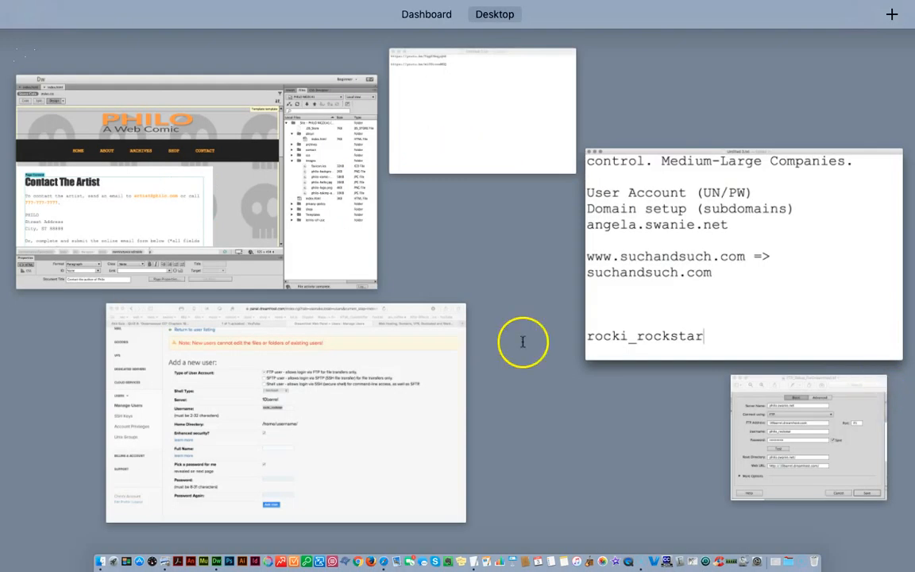
click(407, 425)
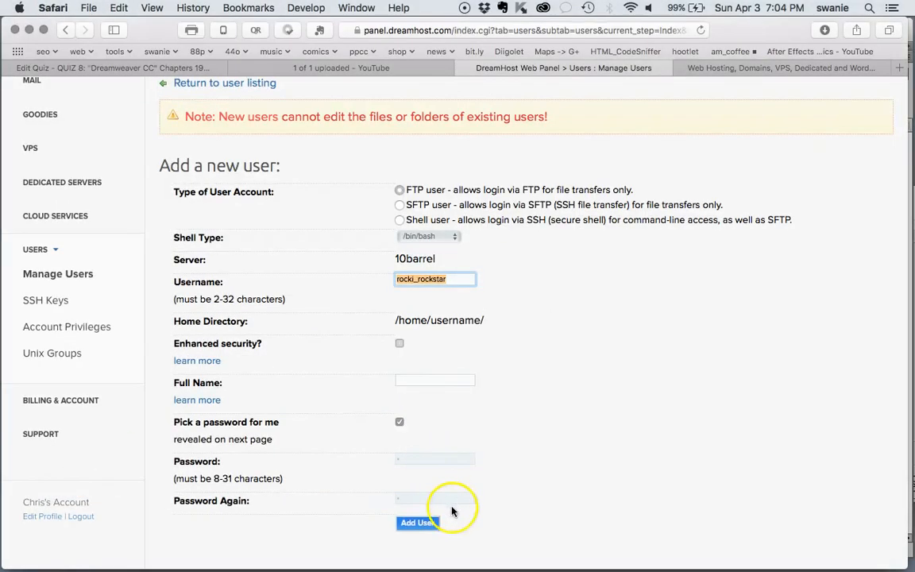
click(415, 525)
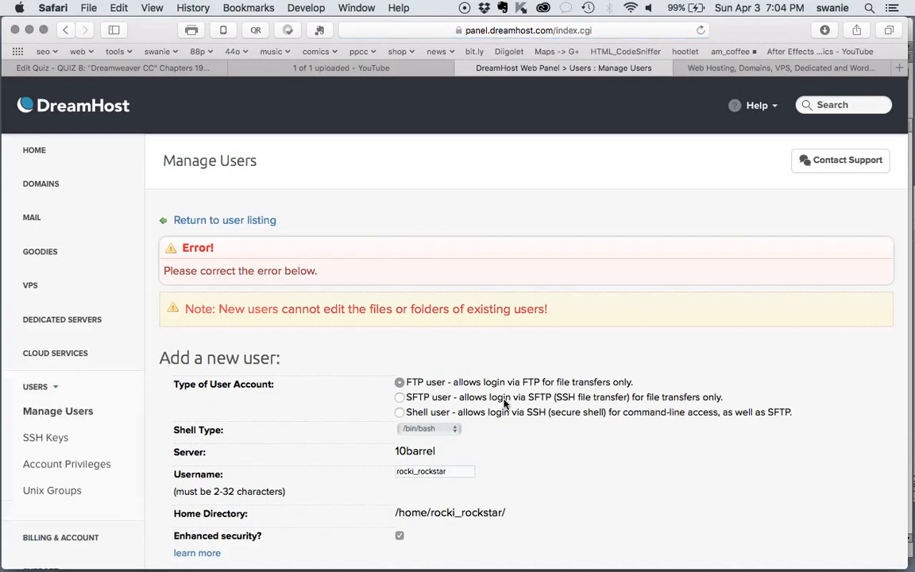
Step: Fill in the required full name with rocki_rockstar and add the user
scroll(503, 403, down, 4)
scroll(504, 403, down, 2)
click(454, 389)
text(rocki_rockstar)
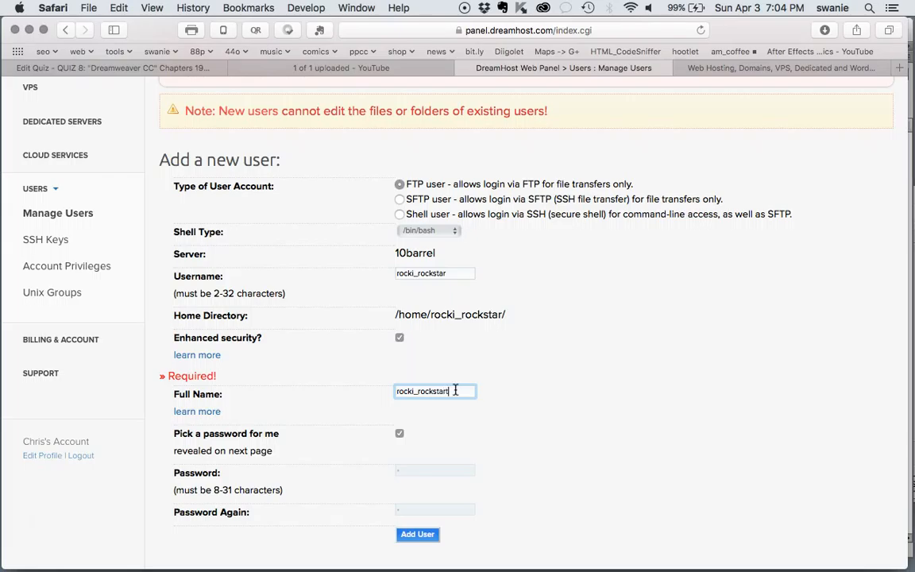
click(510, 357)
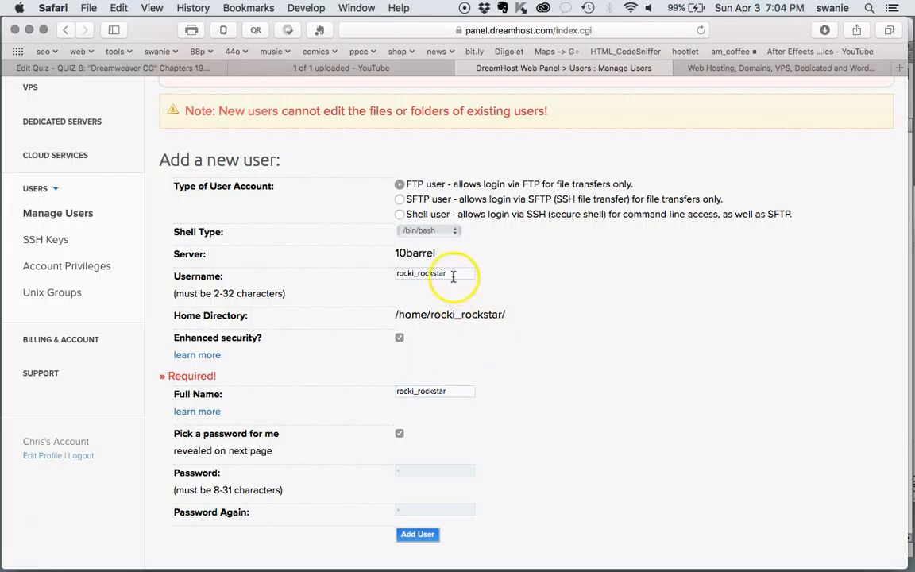
click(418, 534)
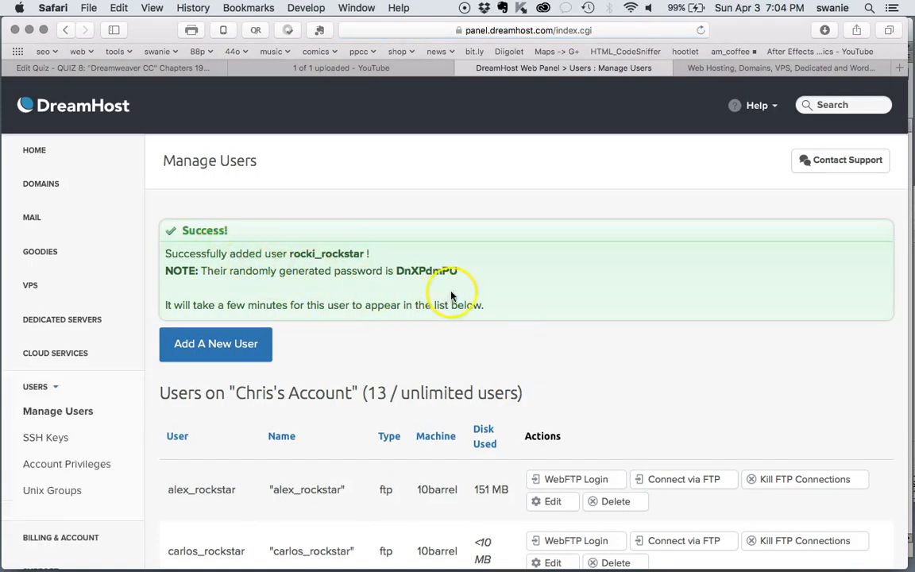
Step: Copy the new user's generated password and paste it under the username in the TextEdit notes
drag(461, 271, 397, 270)
key(super+c)
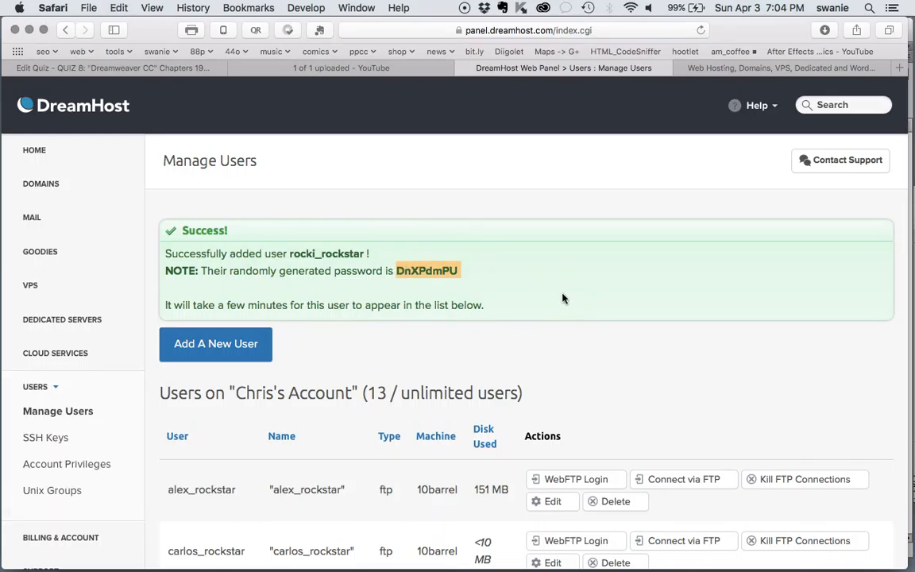
key(ctrl+Up)
click(691, 322)
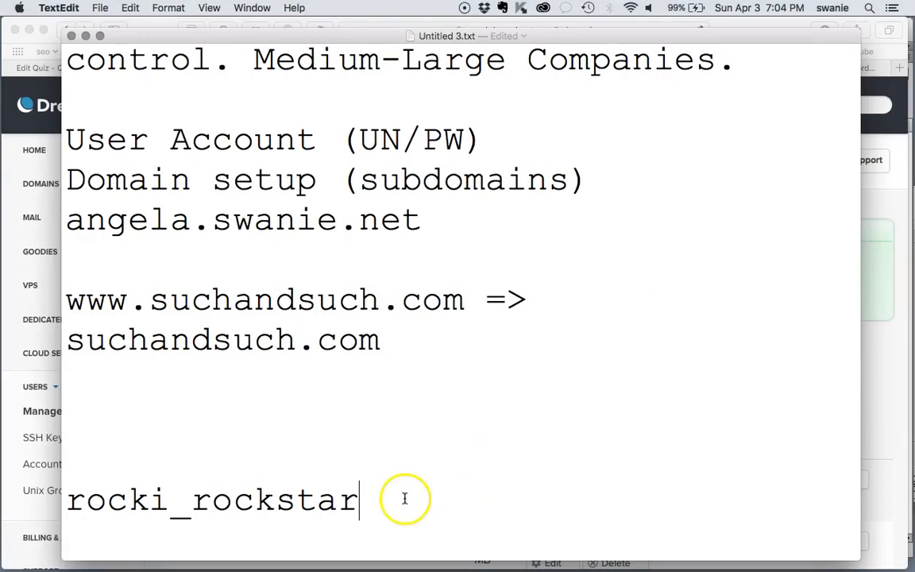
key(Return)
key(super+v)
Step: Add blank lines beneath the pasted password in the notes
click(389, 499)
scroll(391, 498, down, 3)
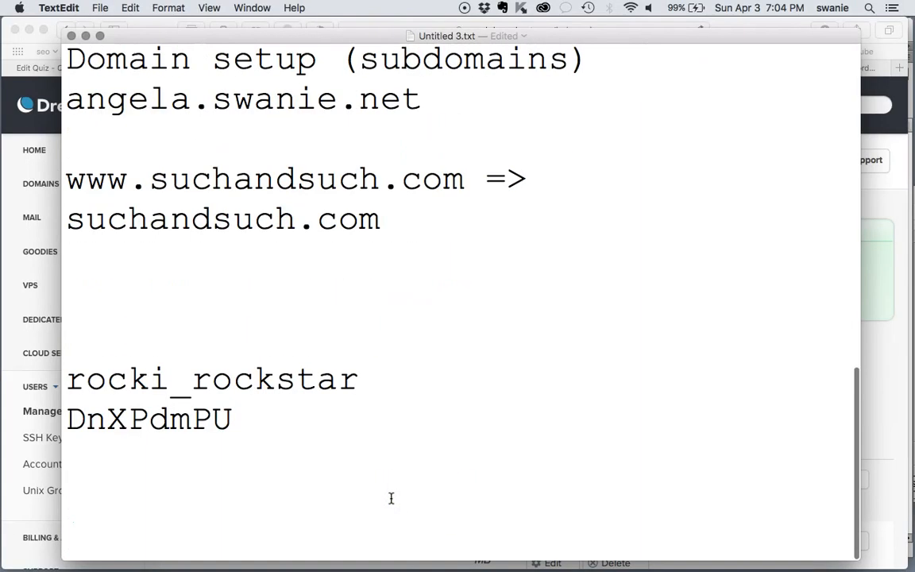
key(Down)
key(Return)
key(Return)
key(Return)
scroll(391, 498, down, 2)
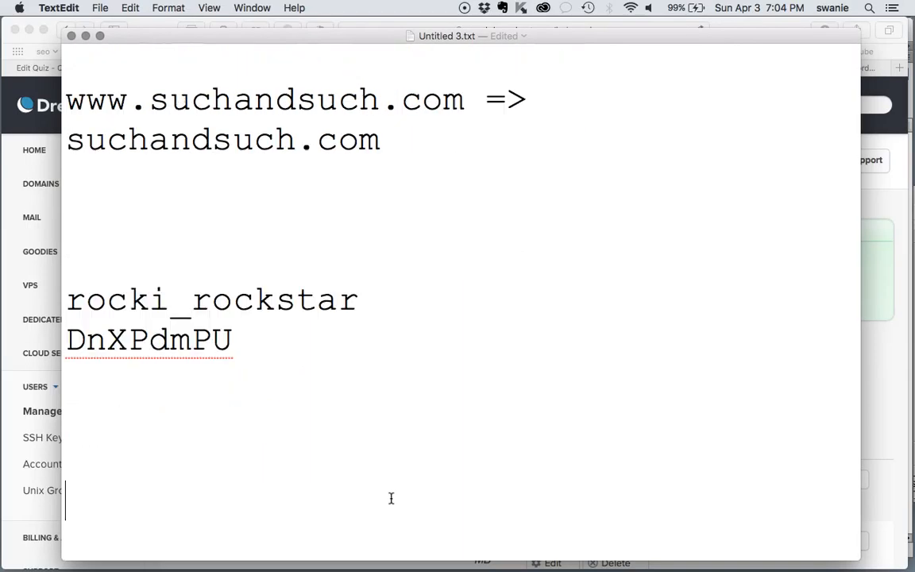
Step: Review the username and password lines recorded in the notes
click(242, 347)
drag(242, 347, 60, 307)
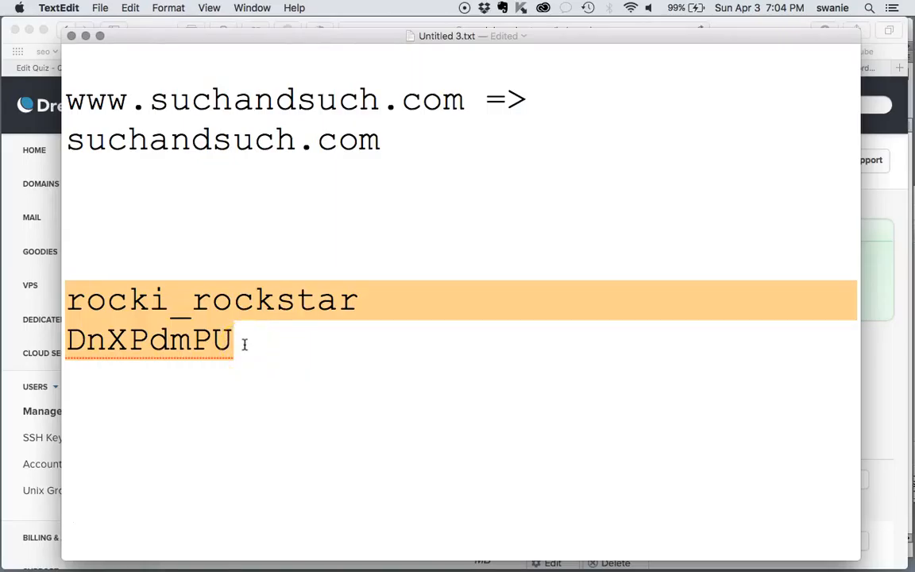
click(254, 344)
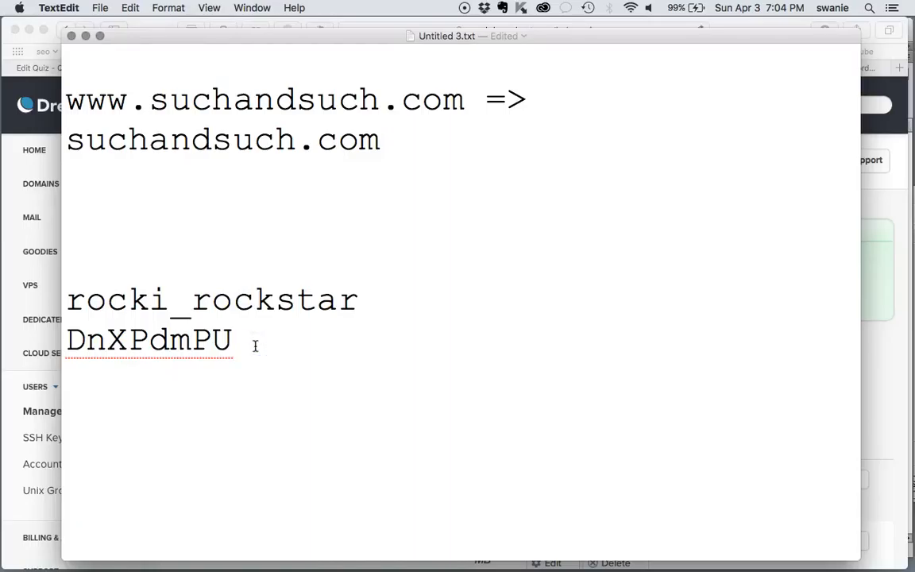
click(322, 342)
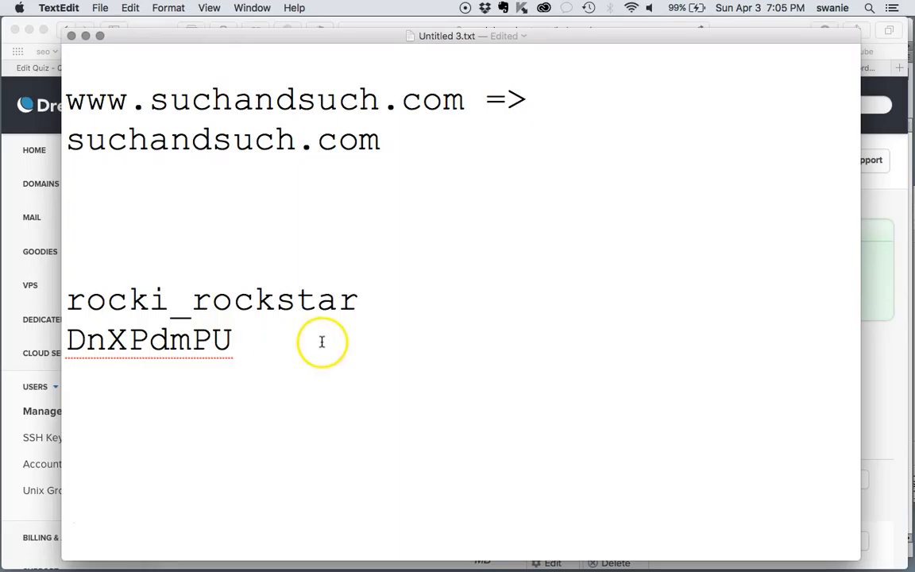
click(249, 241)
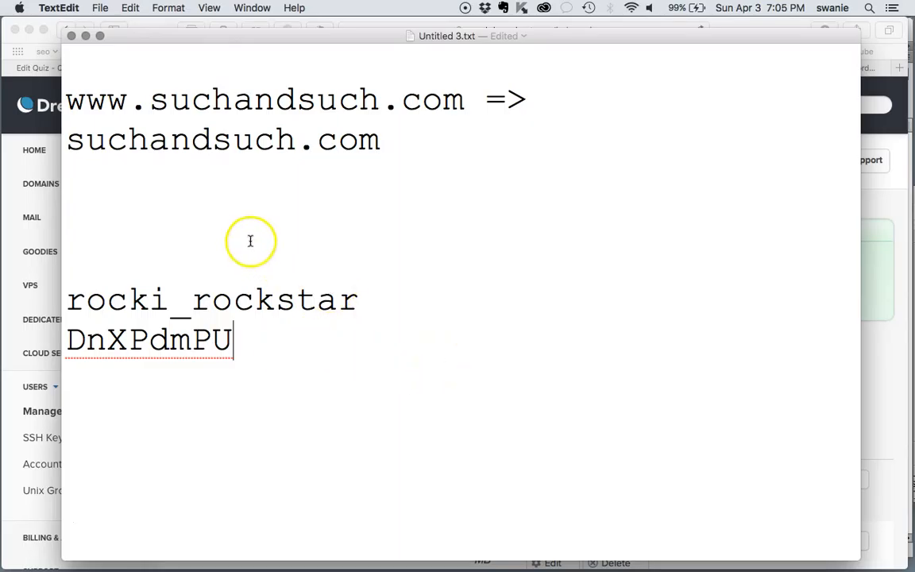
Step: Switch back to Safari and look through the account's user list under Manage Users
key(ctrl+Up)
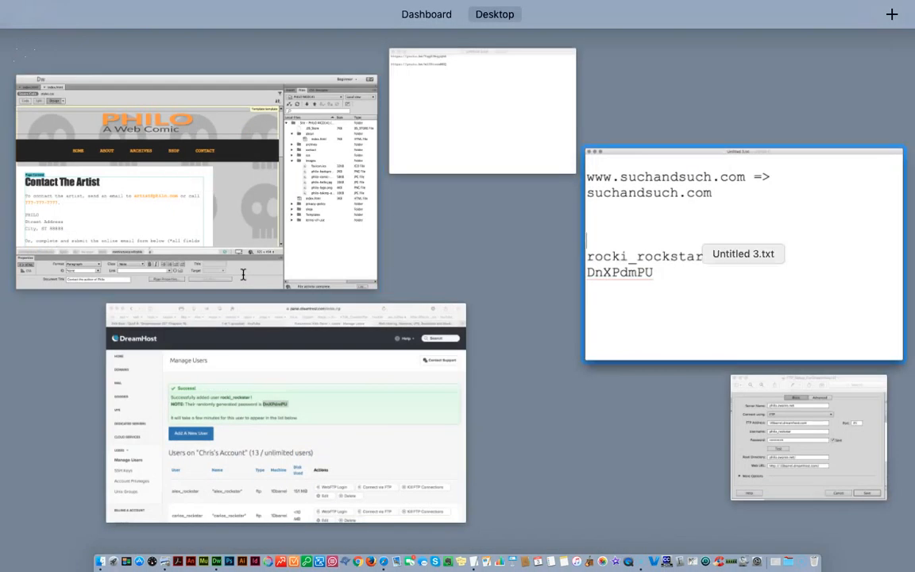
click(408, 460)
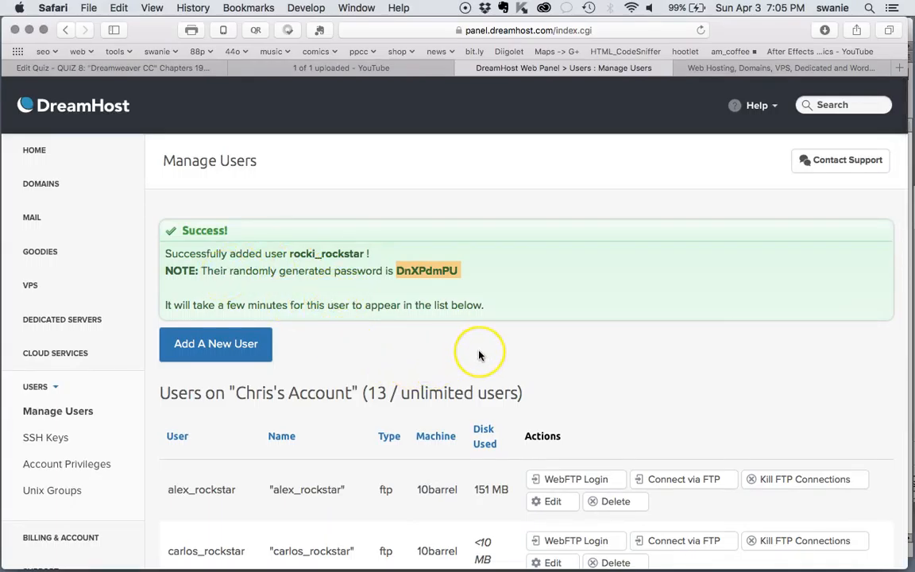
scroll(478, 355, down, 10)
scroll(478, 355, up, 10)
scroll(478, 355, down, 10)
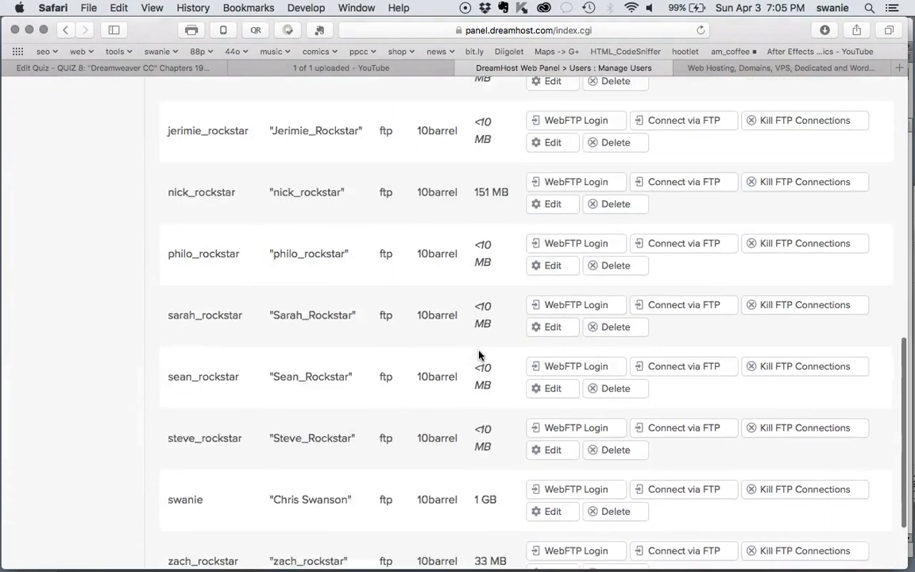
scroll(478, 355, up, 10)
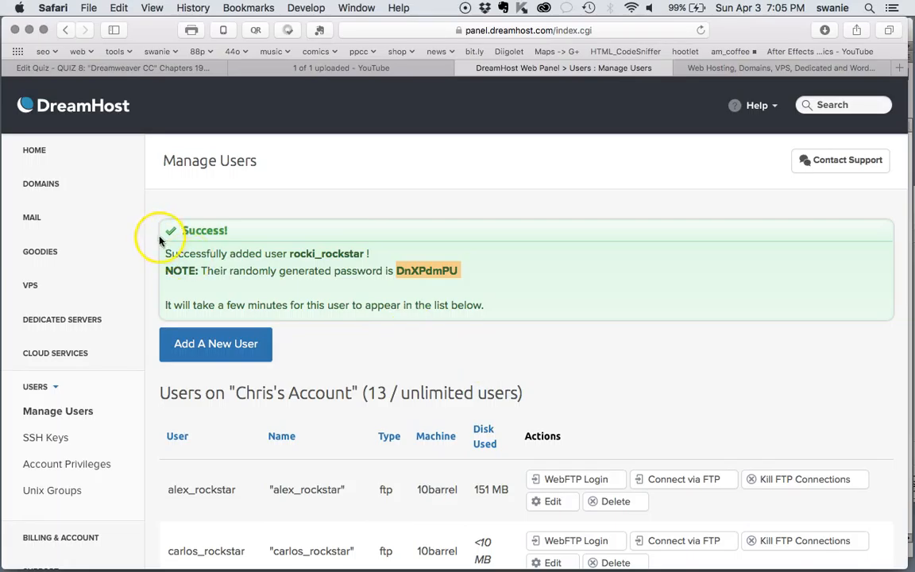
Step: Open the Manage Domains page and look through the hosted domains and the swanie.net subdomains with their assigned users
click(35, 185)
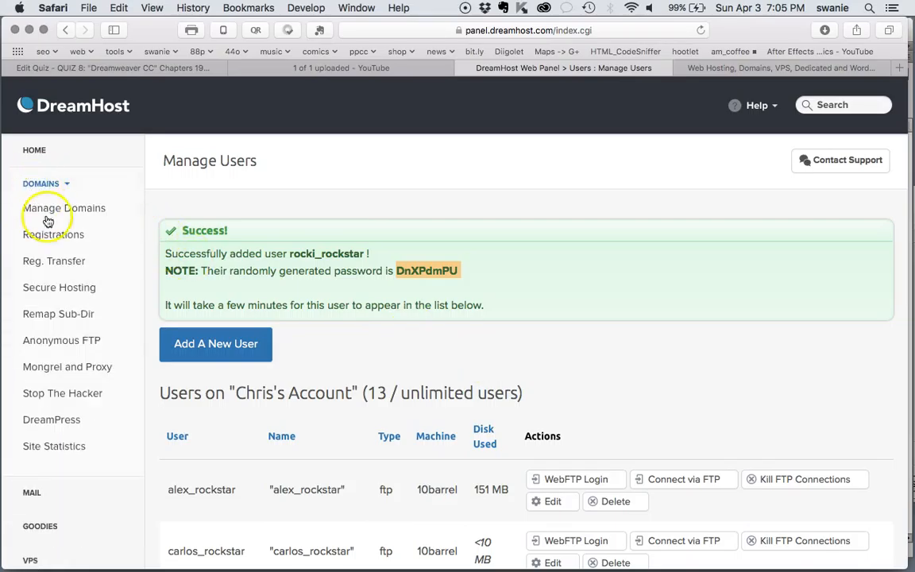
click(52, 211)
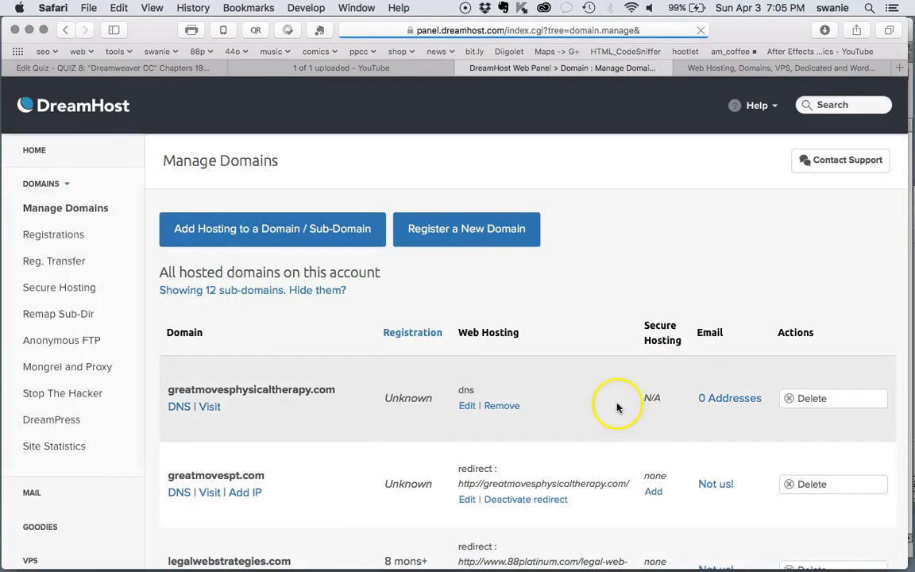
scroll(616, 405, down, 10)
scroll(618, 408, down, 8)
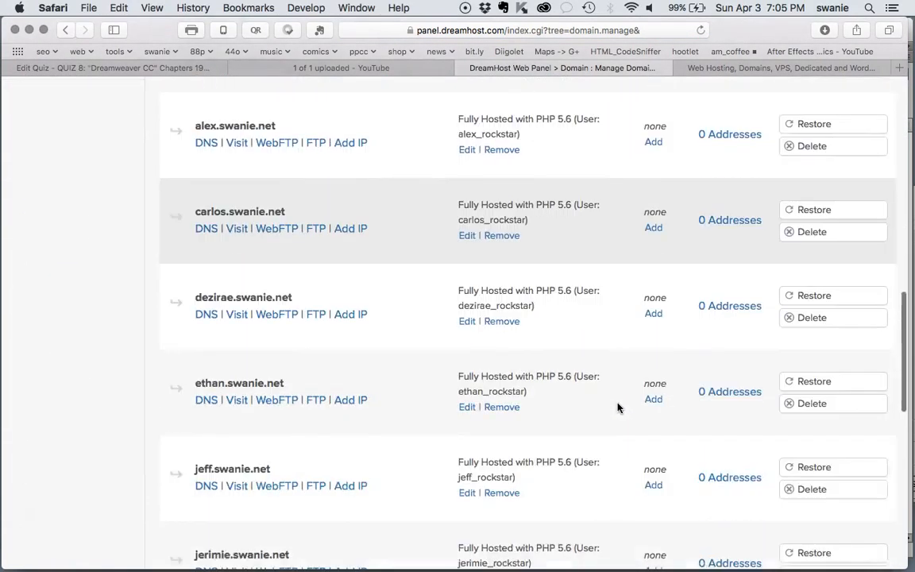
scroll(617, 406, down, 5)
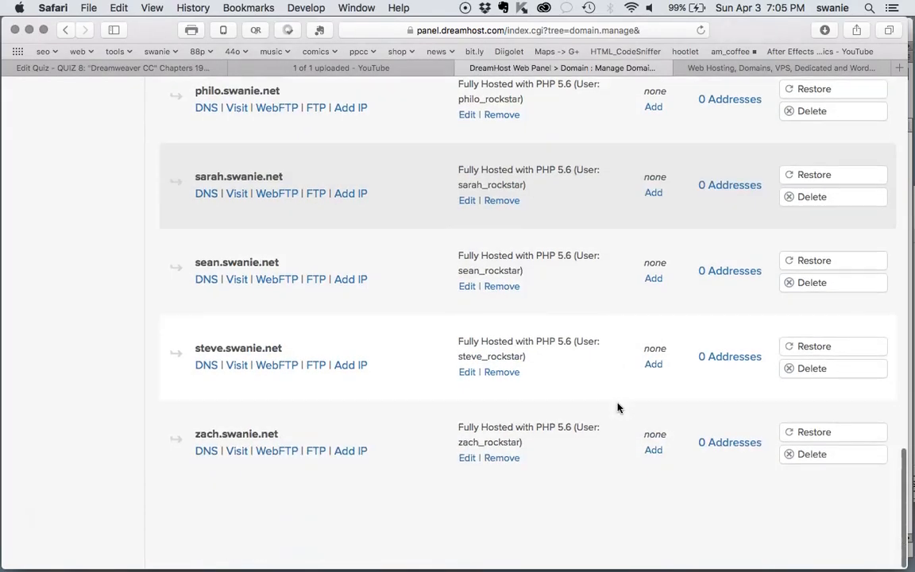
Step: Open the form for adding hosting to a domain or subdomain from the Manage Domains page
scroll(617, 406, up, 20)
click(279, 242)
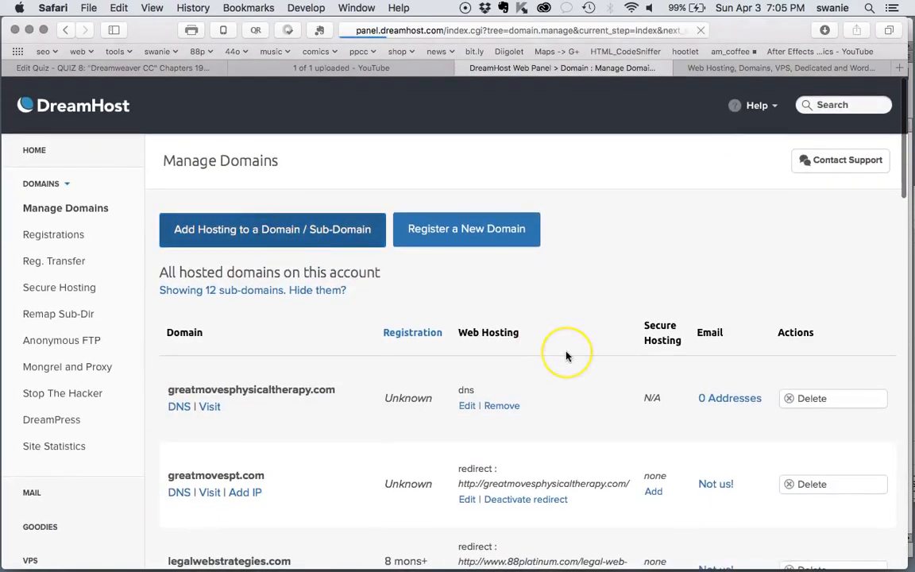
scroll(568, 354, down, 5)
scroll(567, 355, down, 4)
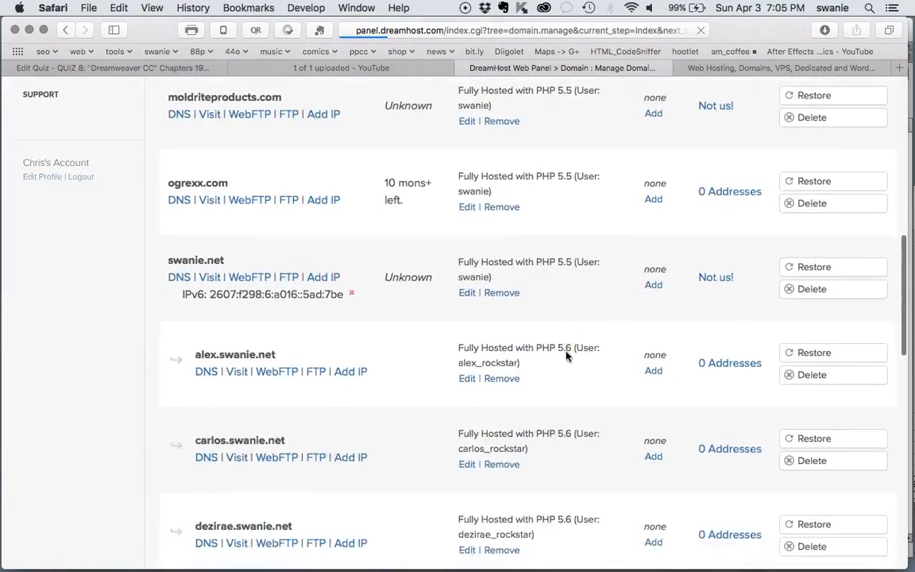
scroll(566, 356, down, 3)
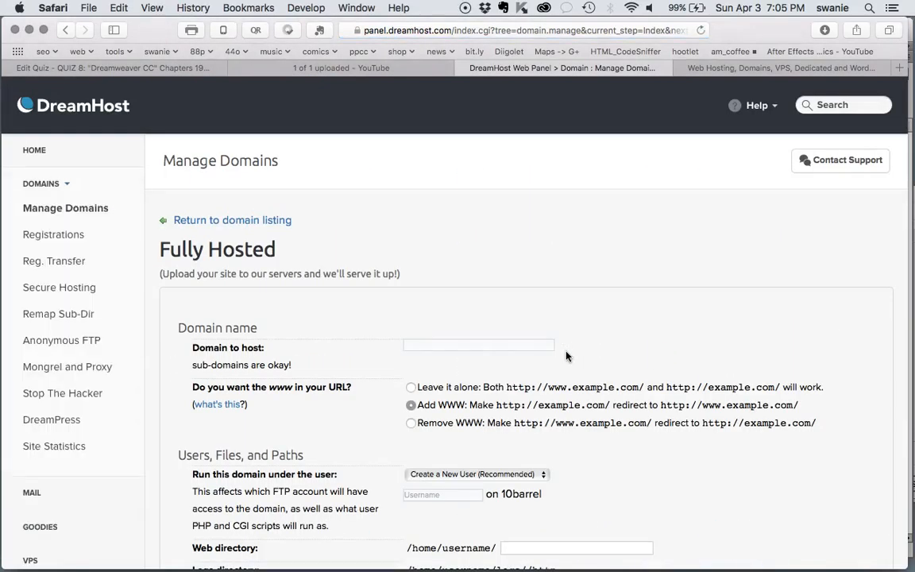
Step: Enter rocki.swanie.net as the domain to host in the Fully Hosted form
scroll(568, 358, down, 2)
click(474, 231)
click(474, 231)
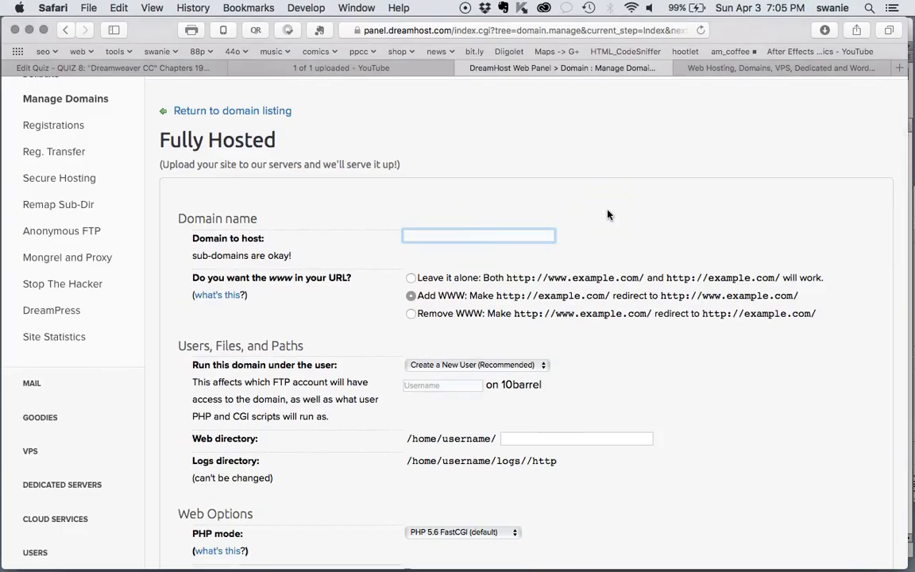
text(rocki)
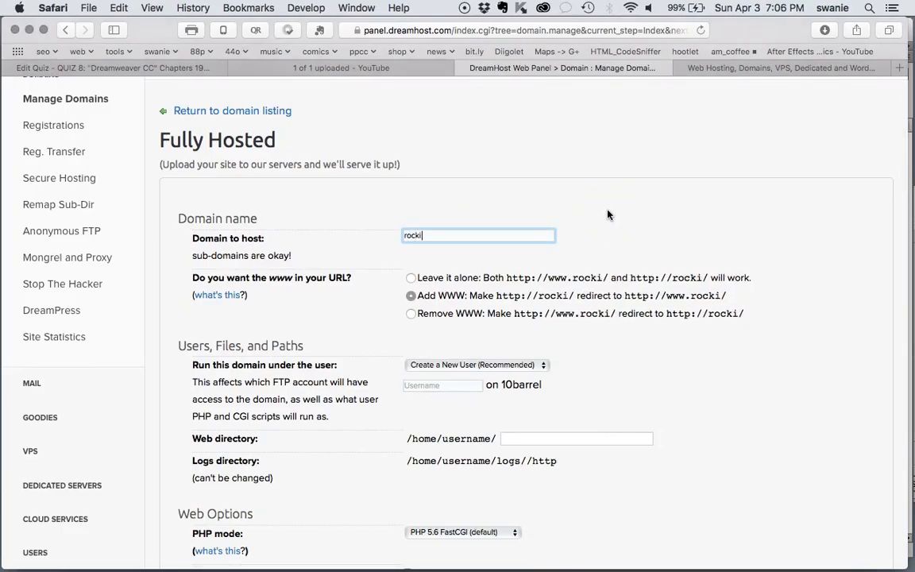
text(.swanie.n)
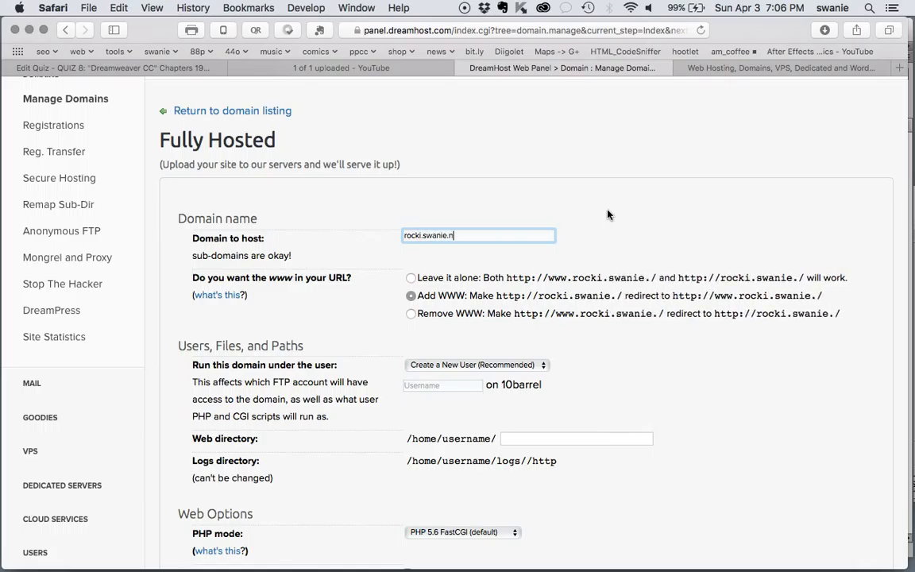
text(et)
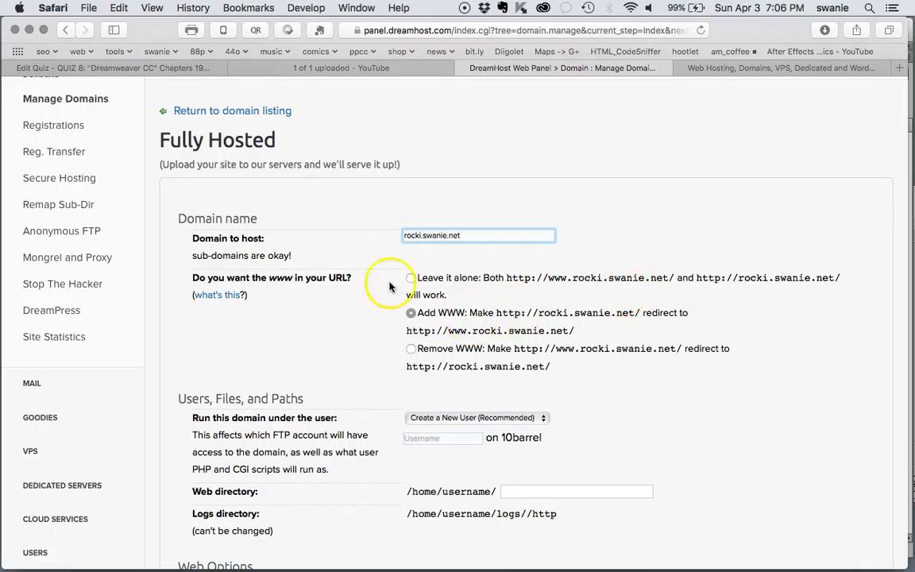
Step: Compare the Add WWW and Remove WWW redirects, and choose Remove WWW for the subdomain's URL
click(411, 349)
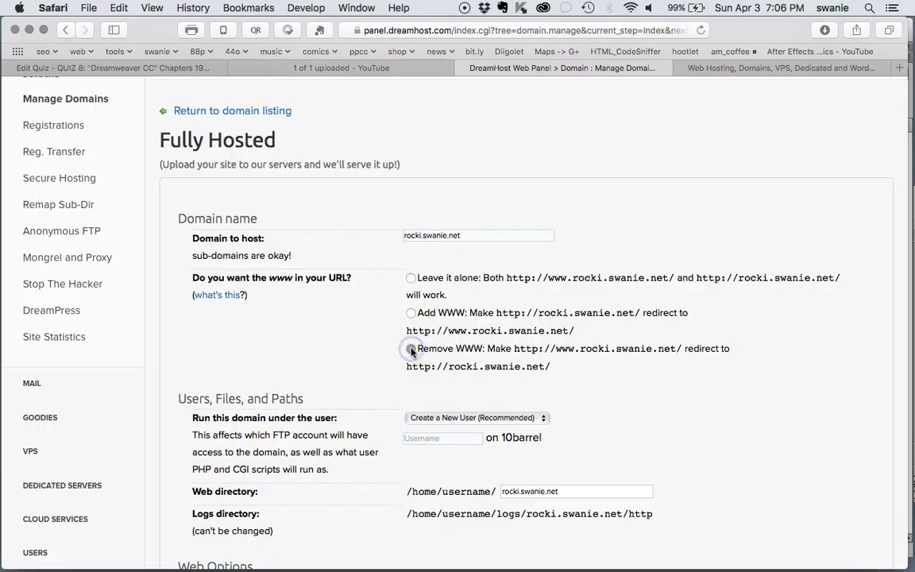
scroll(445, 342, down, 2)
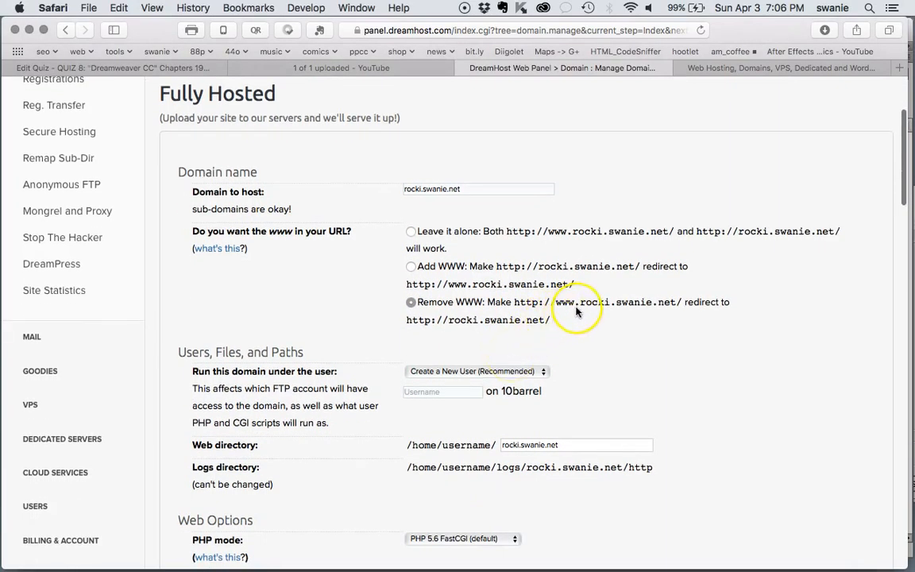
drag(407, 320, 553, 321)
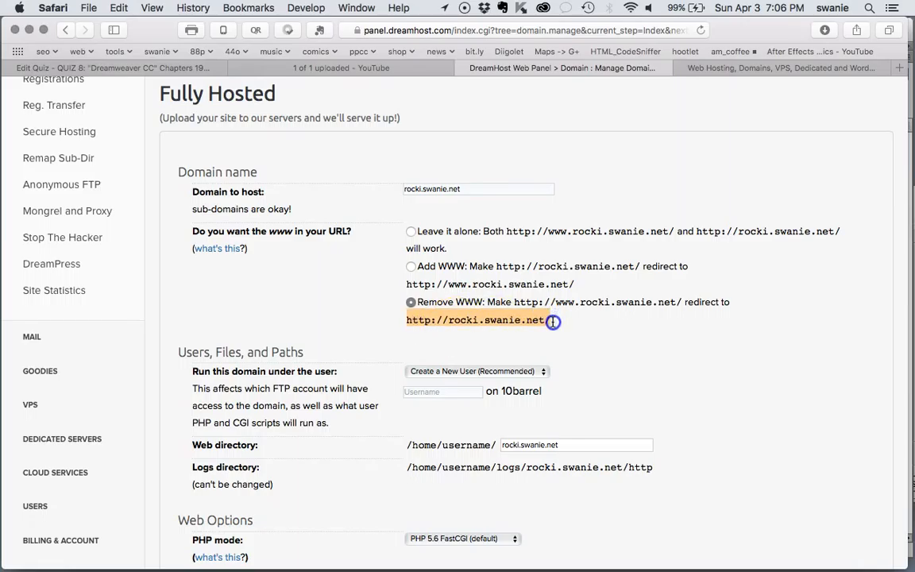
drag(575, 285, 401, 284)
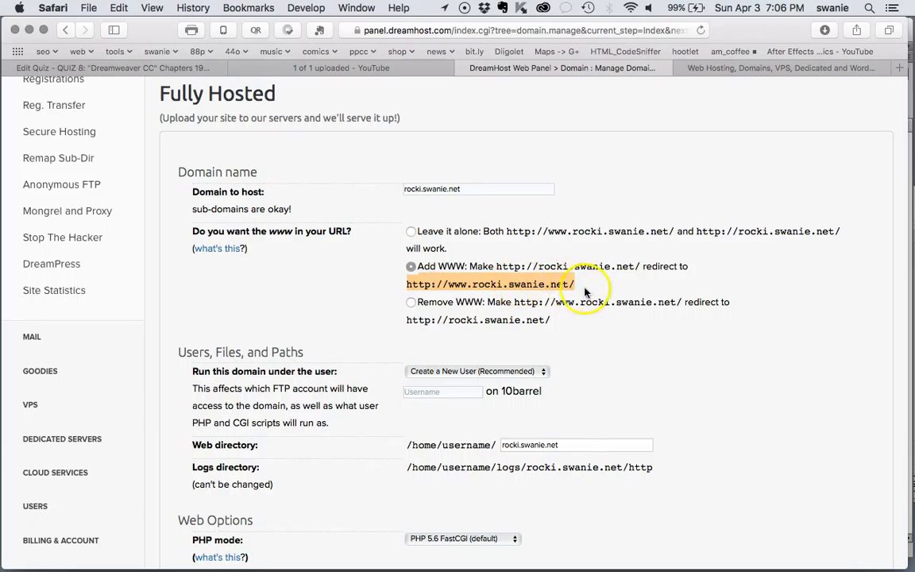
click(414, 304)
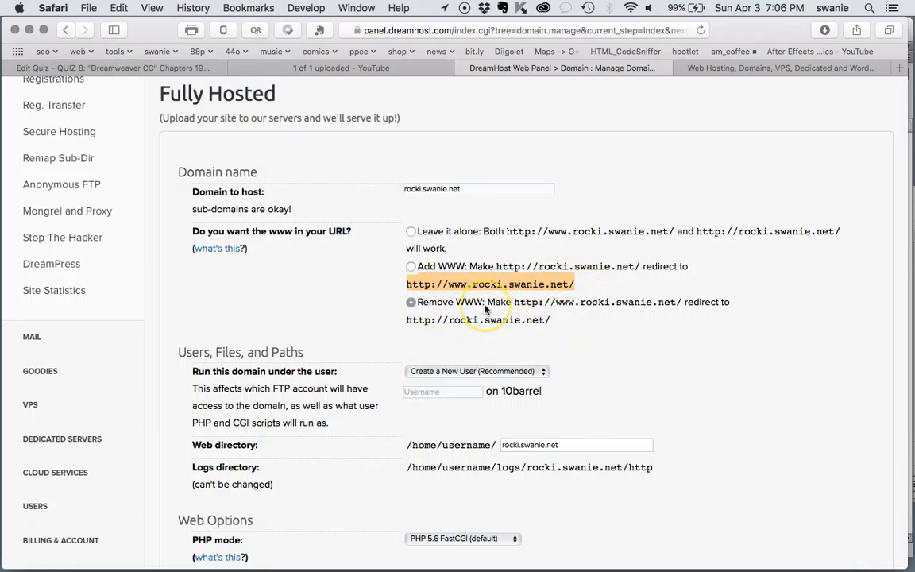
Step: Set the subdomain to run under the existing user rocki_rockstar (on 10barrel)
scroll(486, 310, down, 2)
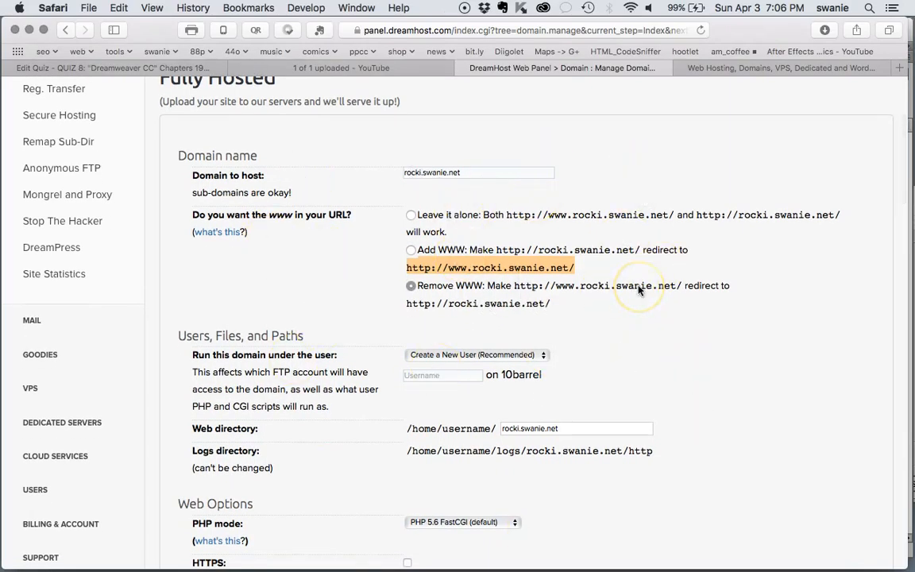
scroll(638, 289, down, 4)
scroll(639, 290, down, 4)
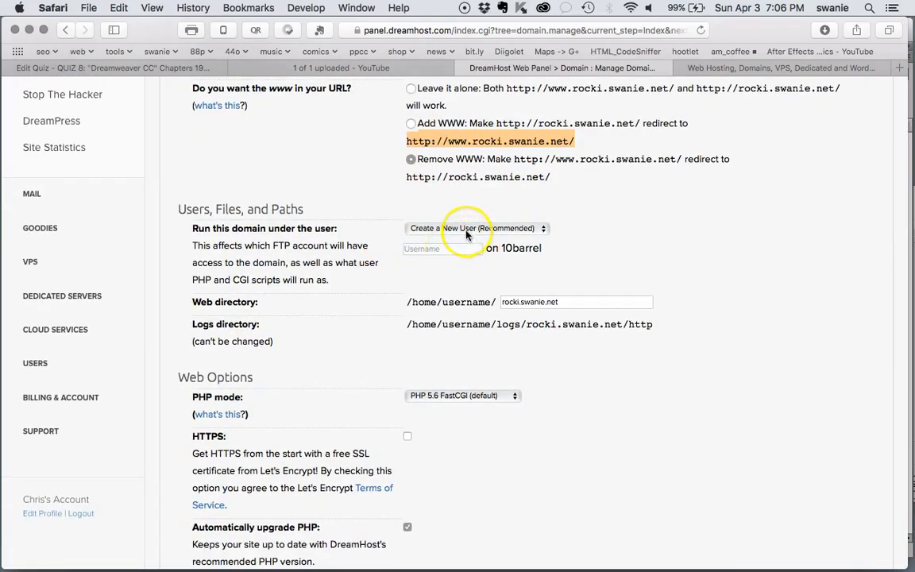
click(467, 230)
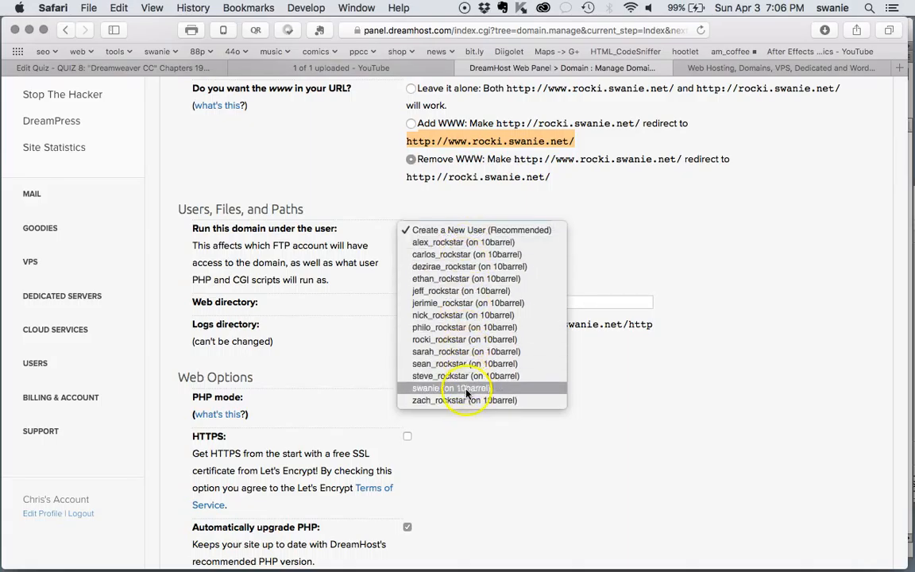
click(447, 341)
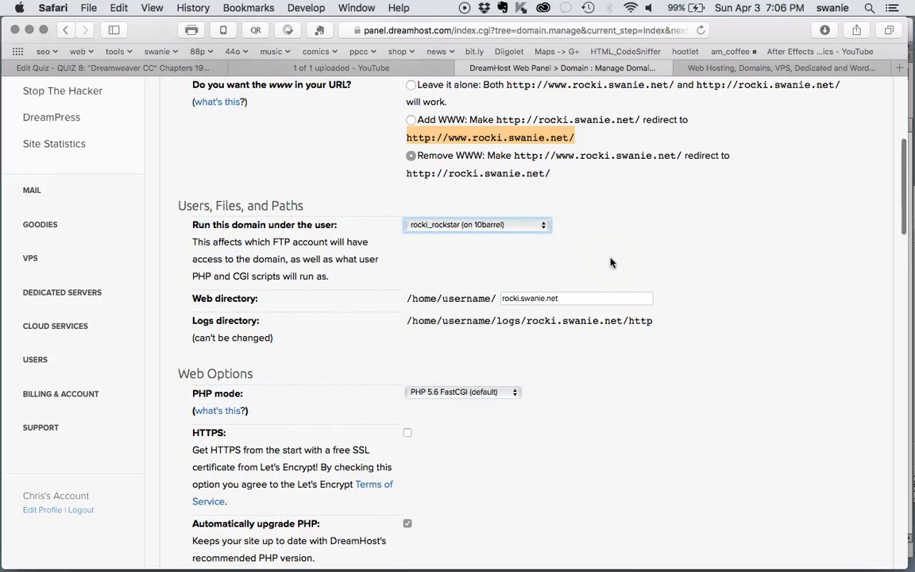
Step: Look through the Web Options, CloudFlare and Google services settings down to the end of the Fully Hosted form
scroll(611, 262, down, 4)
scroll(611, 262, down, 2)
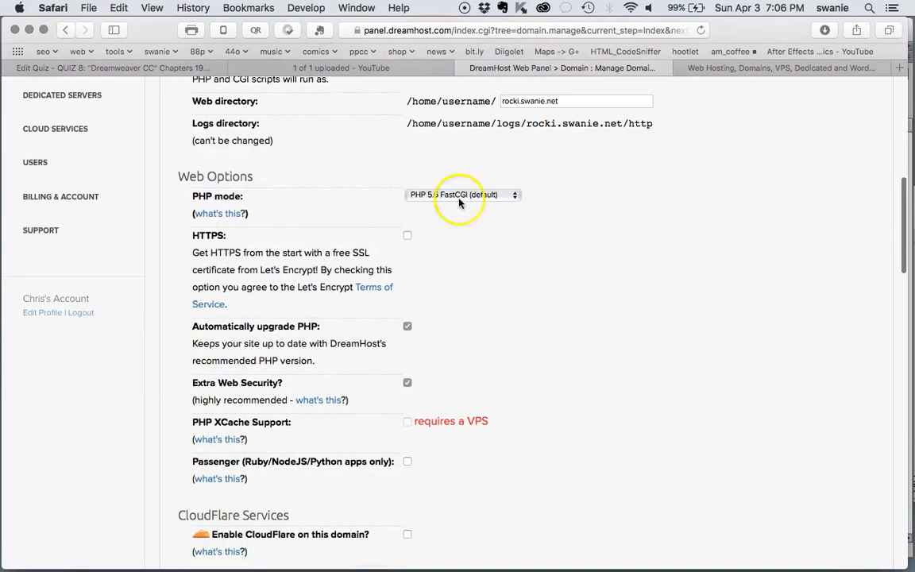
scroll(556, 362, down, 3)
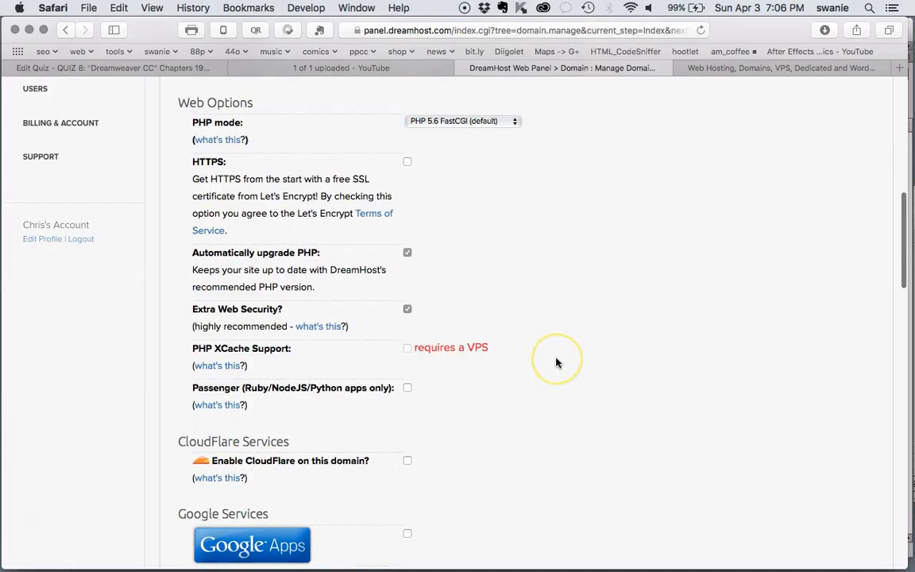
scroll(556, 362, down, 6)
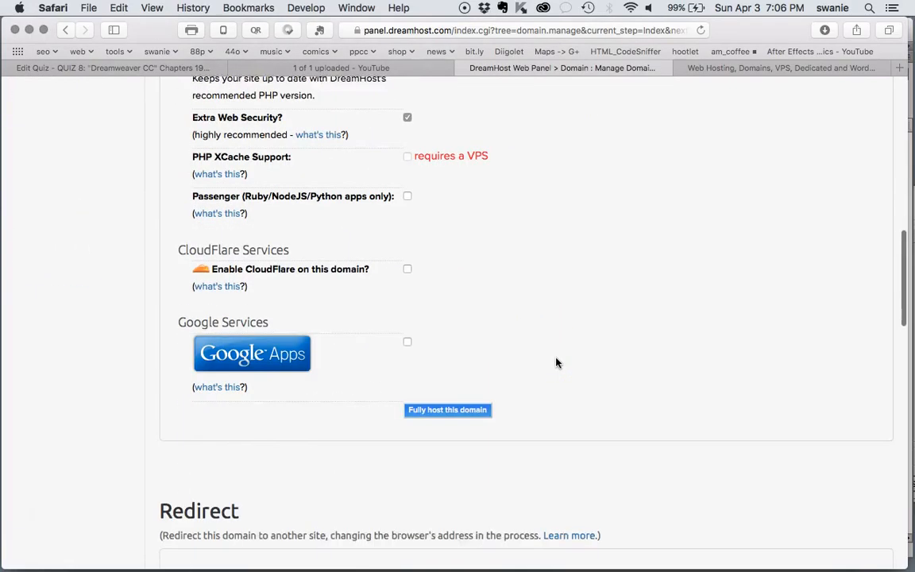
scroll(556, 362, down, 1)
click(442, 399)
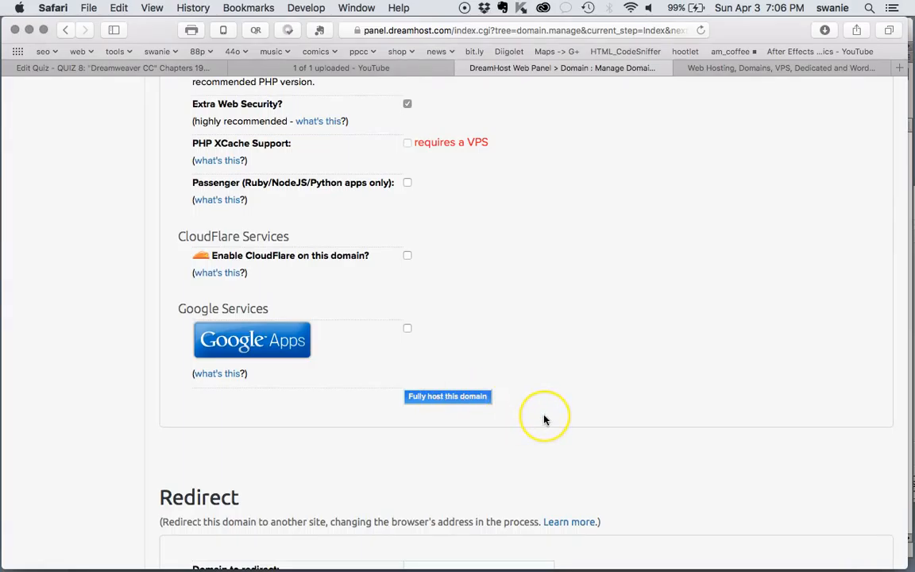
Step: Examine the Redirect form's fields for the domain to redirect and its target URL
scroll(545, 419, down, 8)
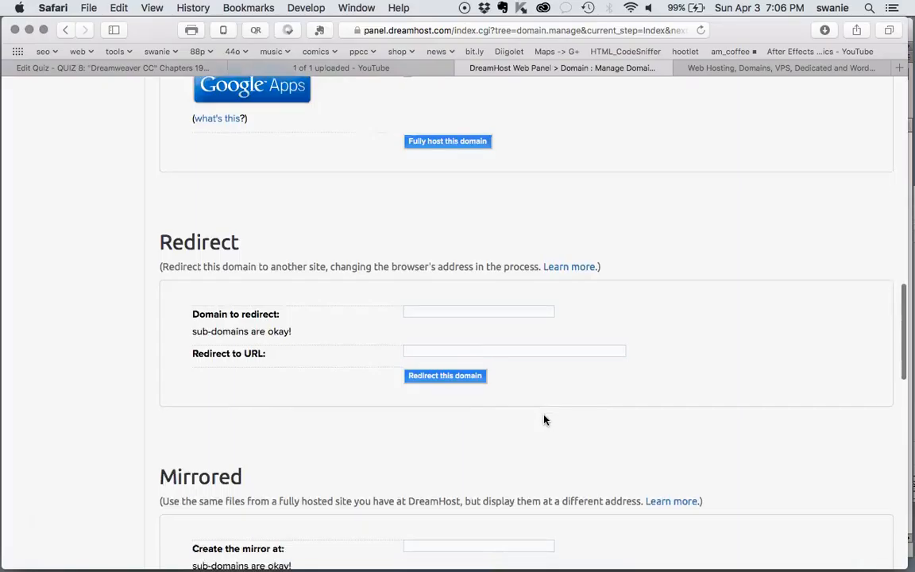
scroll(545, 420, down, 4)
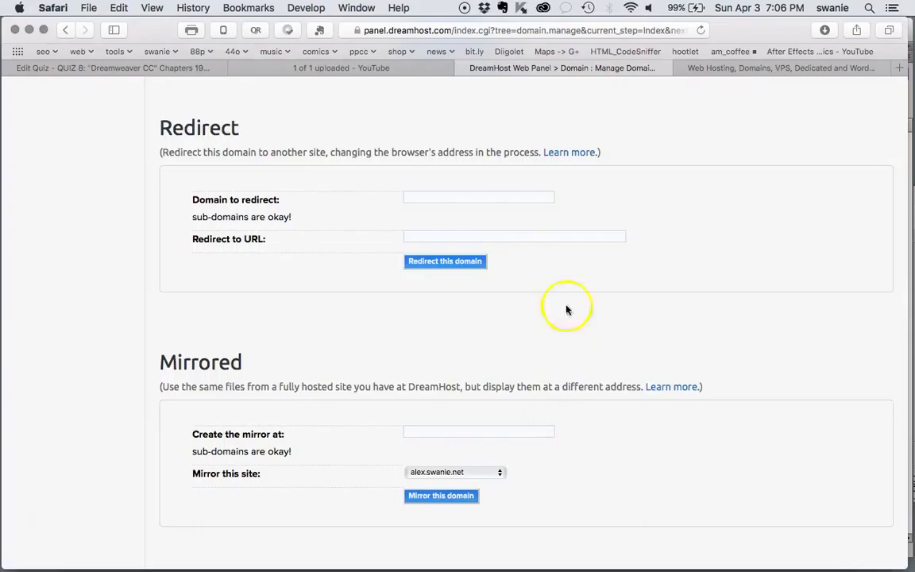
click(663, 221)
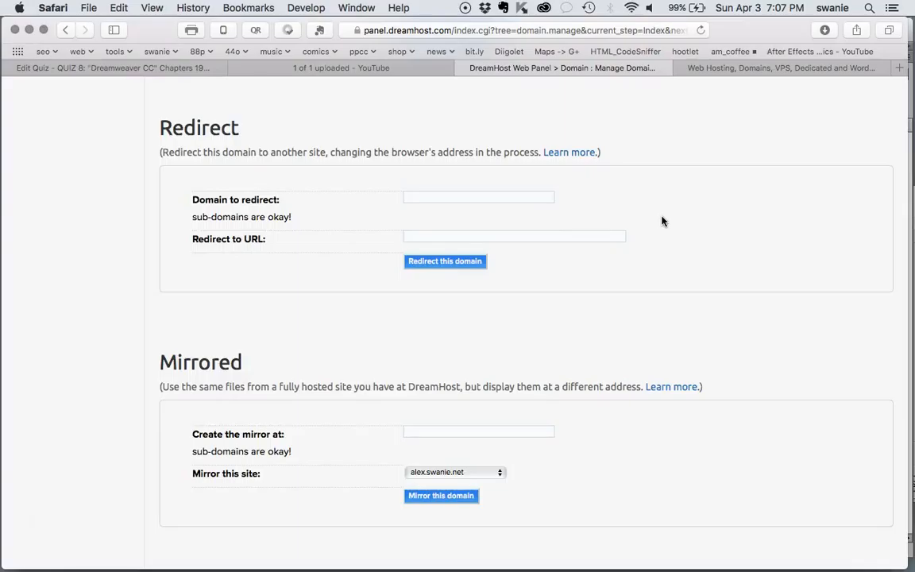
click(519, 197)
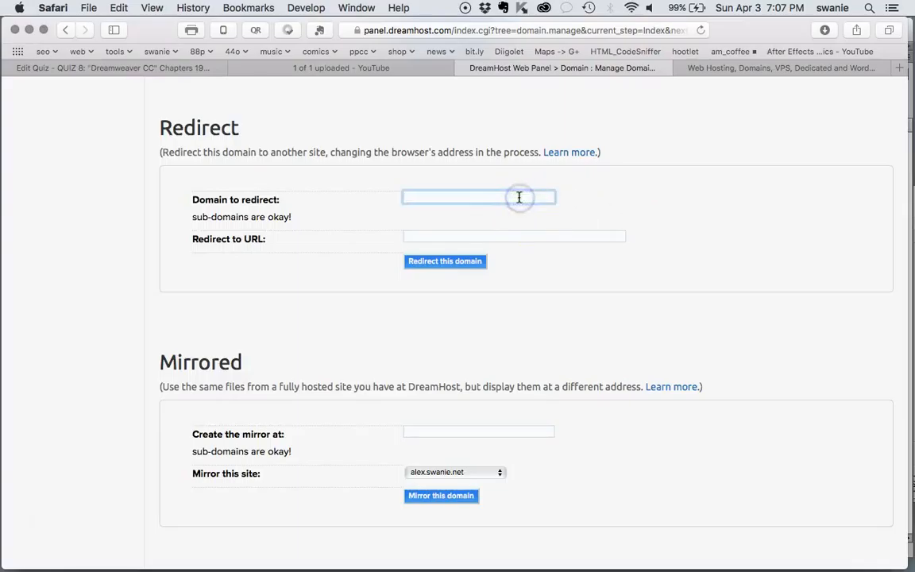
click(505, 237)
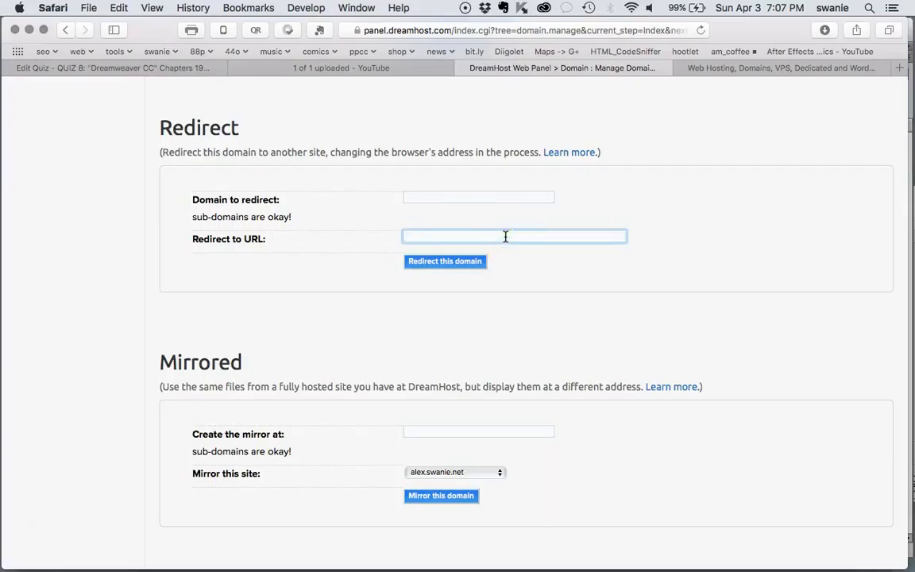
click(493, 198)
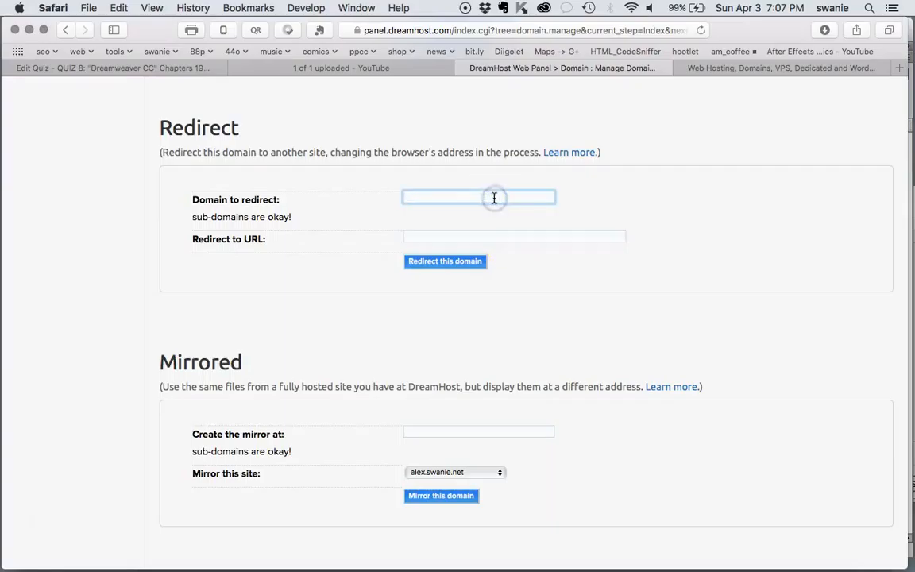
click(460, 263)
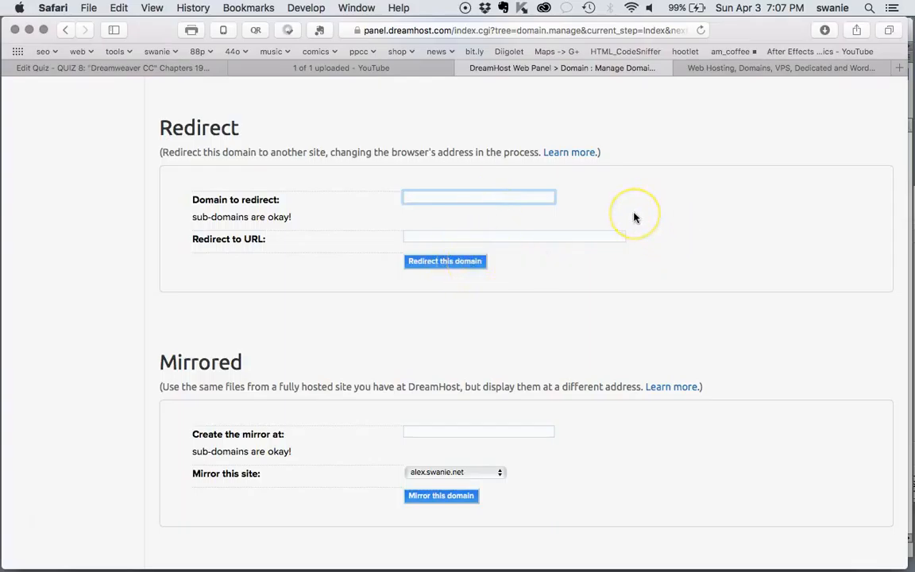
Step: Fill in the Redirect form with swaniemonster.com as the domain to redirect and swanie.net as the target URL
click(609, 217)
text(waniemonster.com)
click(531, 239)
text(swanie)
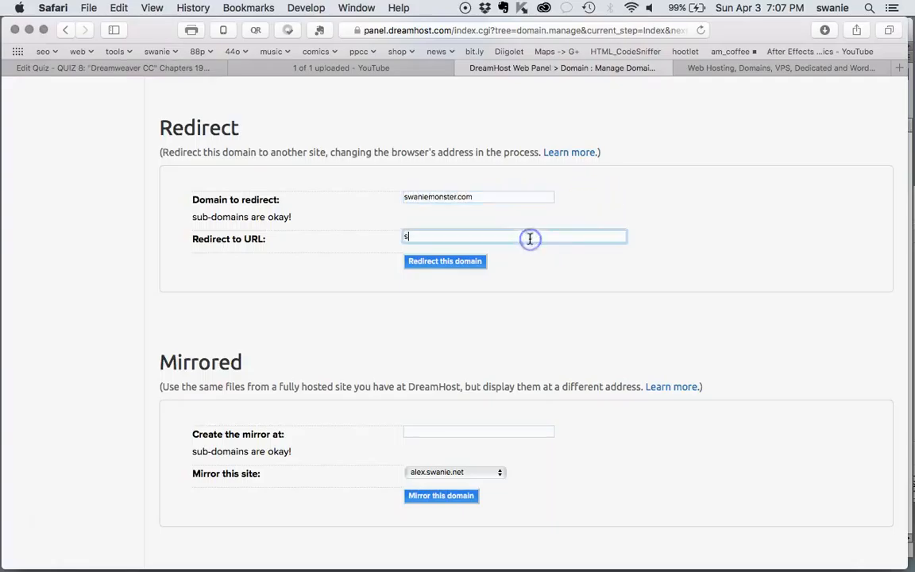
text(.net)
drag(516, 197, 394, 198)
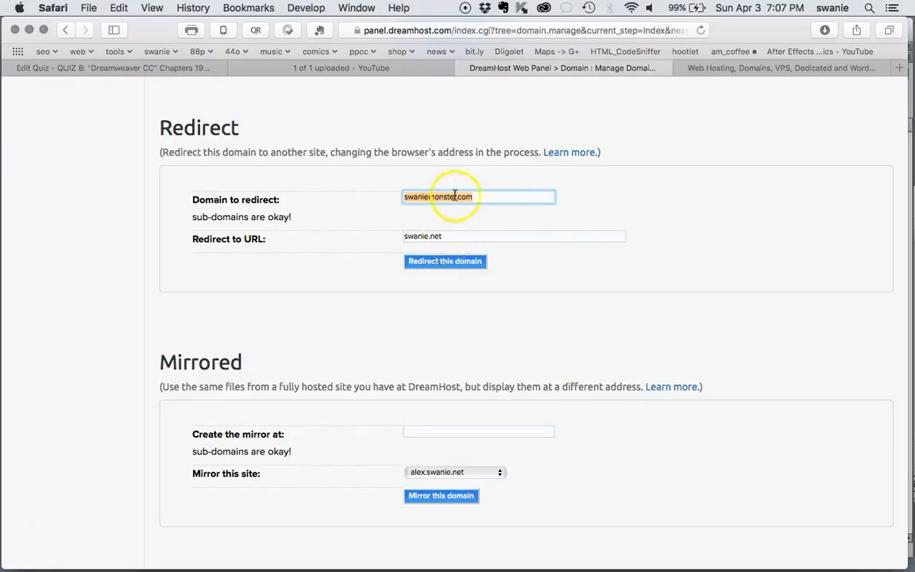
click(544, 217)
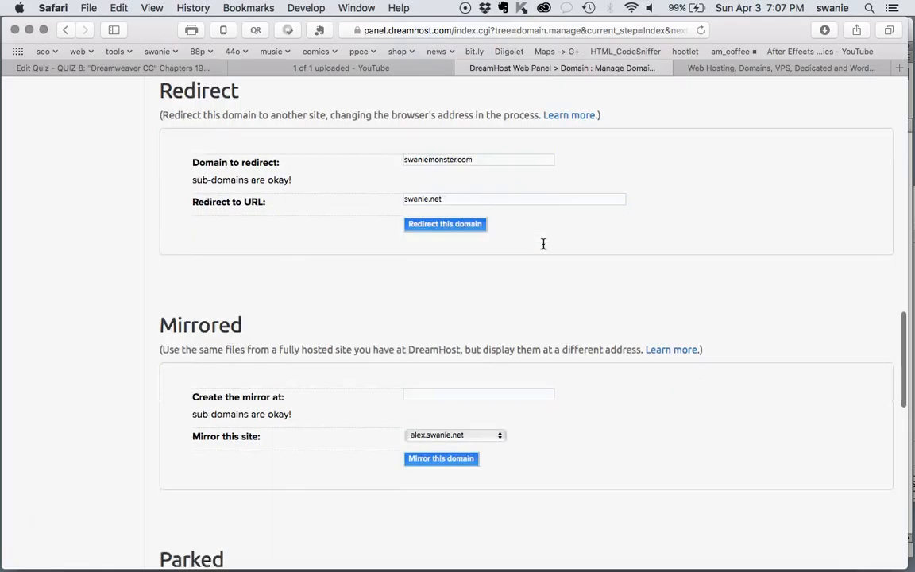
Step: Fill in the Mirrored form to create the mirror at swaniemonster.com from the site swanie.net
scroll(543, 242, down, 4)
click(499, 282)
text(sw)
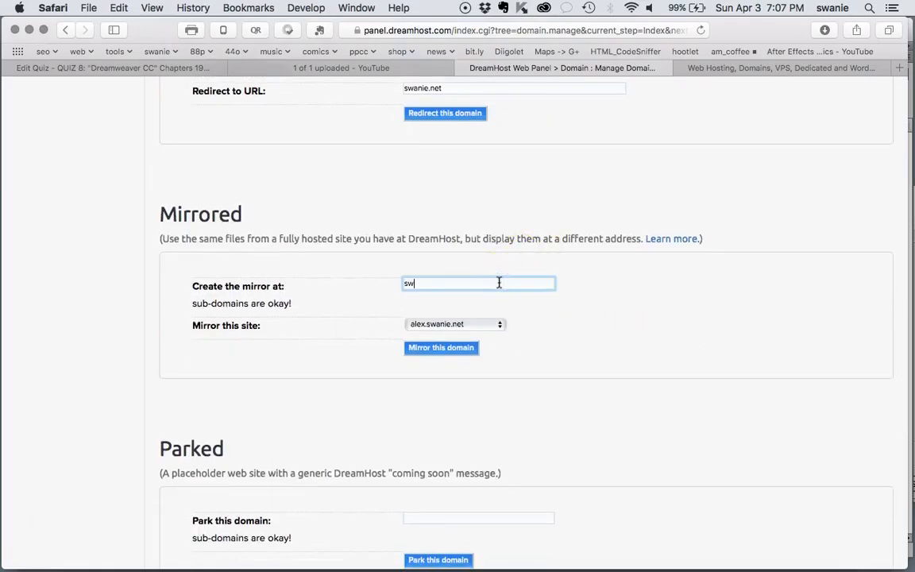
text(aniemonster.com)
click(487, 325)
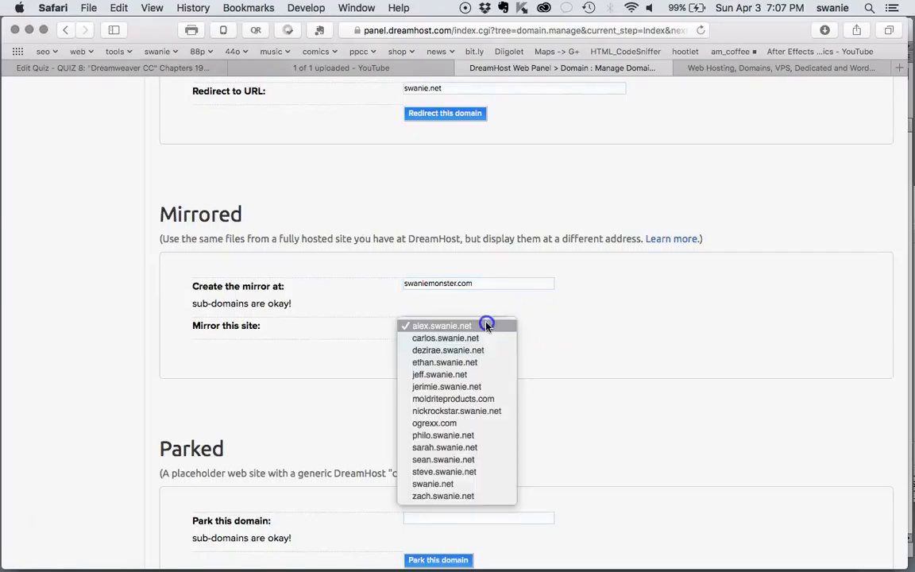
click(470, 484)
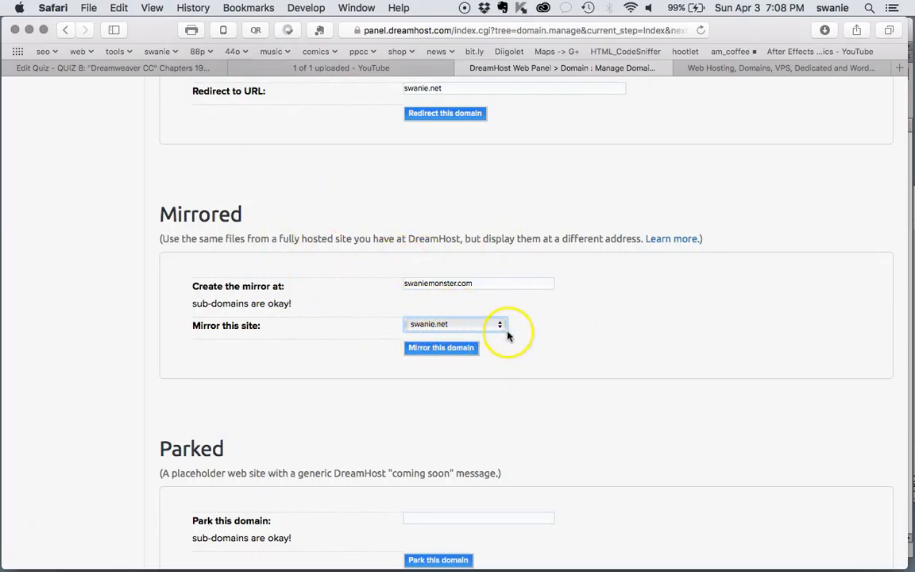
Step: Examine the Parked form and the Cloaked form's domain, site to display and browser title fields
scroll(602, 368, down, 5)
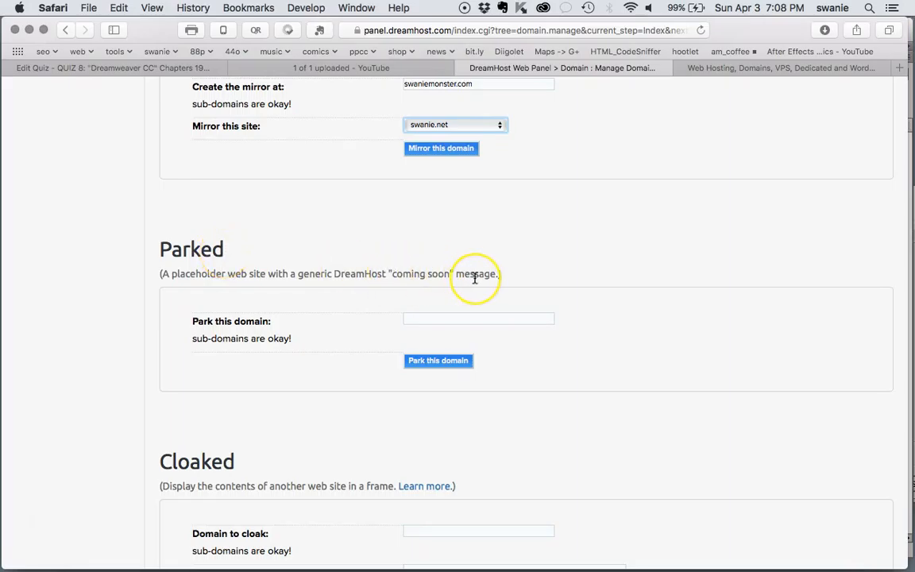
scroll(474, 278, down, 8)
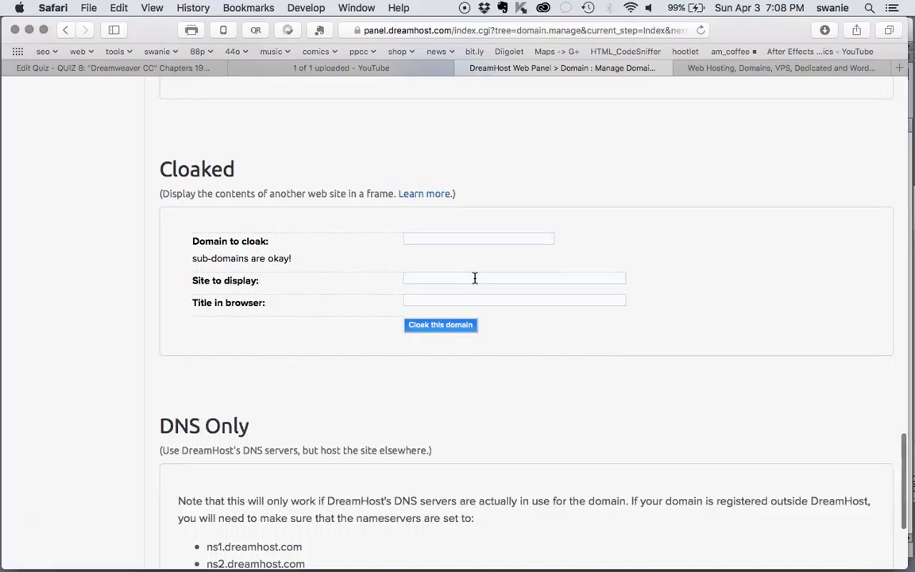
scroll(474, 277, down, 1)
scroll(475, 278, down, 1)
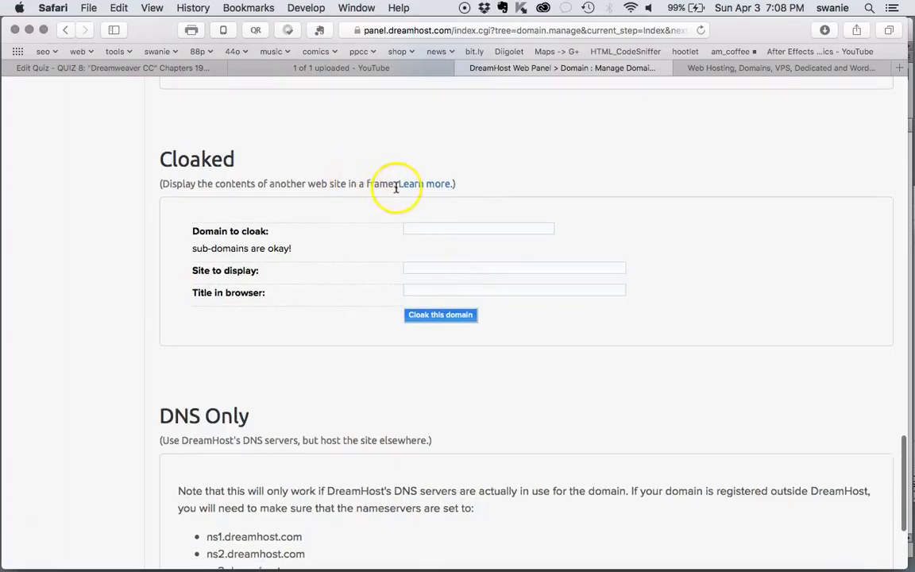
drag(396, 185, 165, 187)
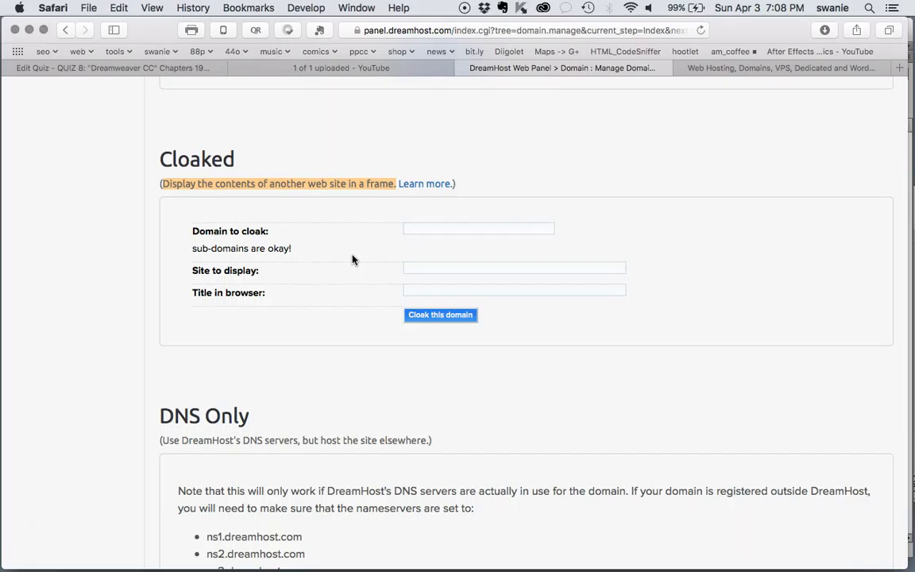
scroll(352, 259, down, 1)
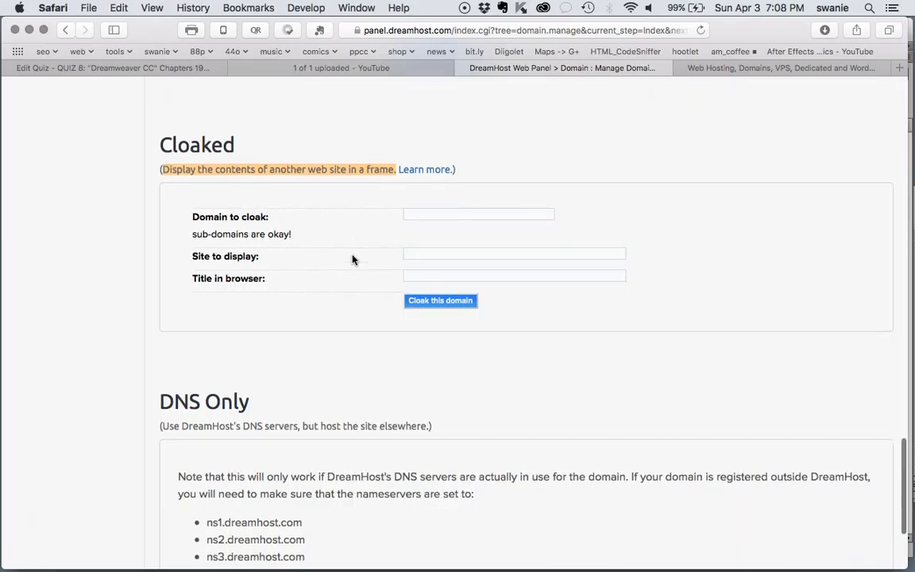
Step: Review the DNS Only section, including its note on DNS servers and the three required DreamHost nameservers
scroll(361, 254, down, 5)
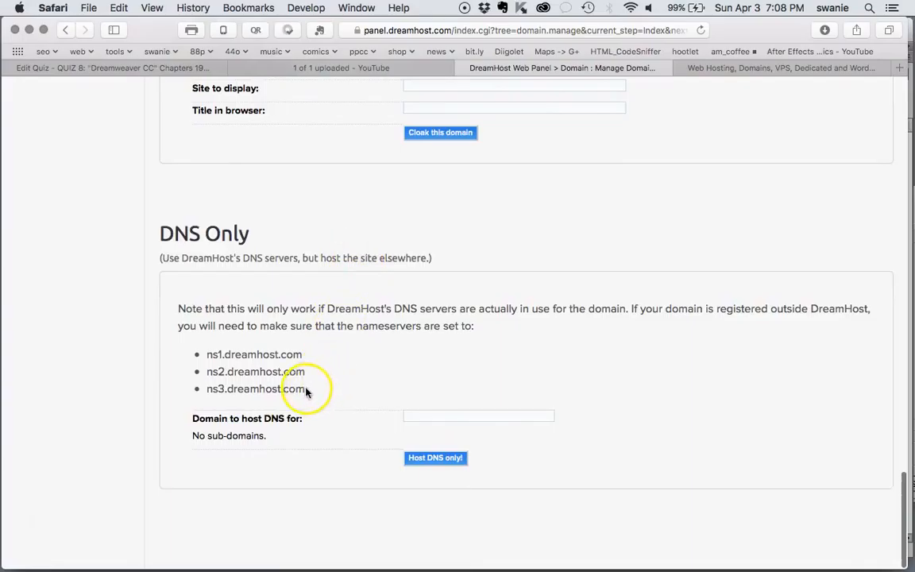
drag(306, 389, 207, 357)
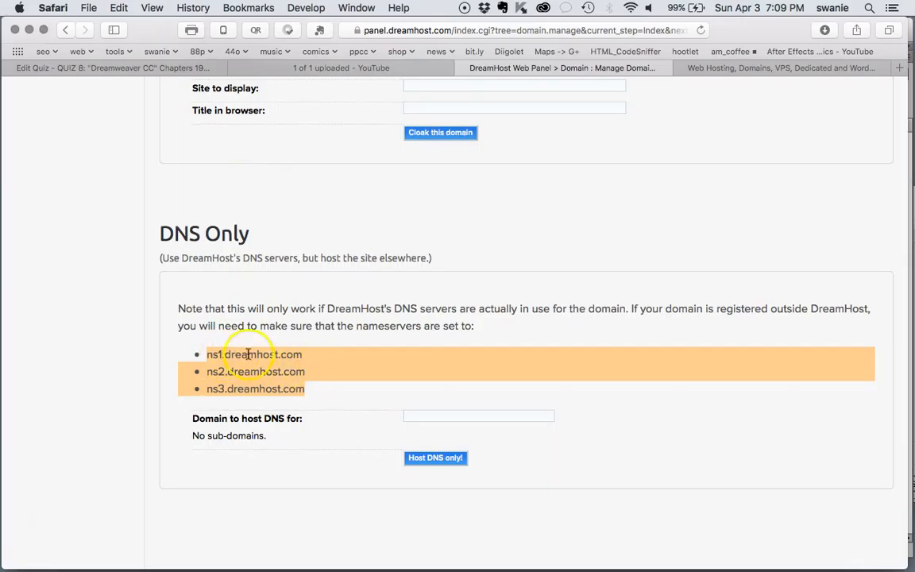
double_click(398, 309)
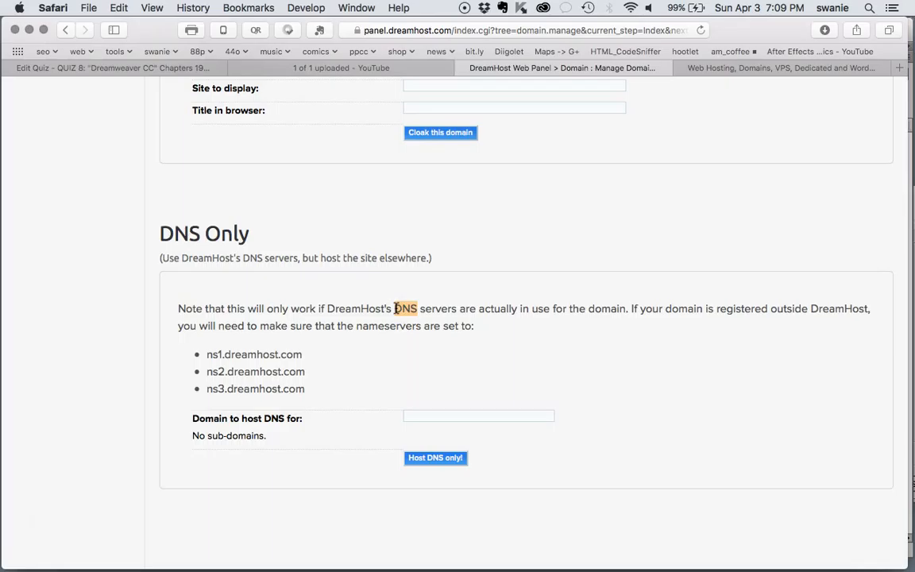
drag(304, 388, 208, 355)
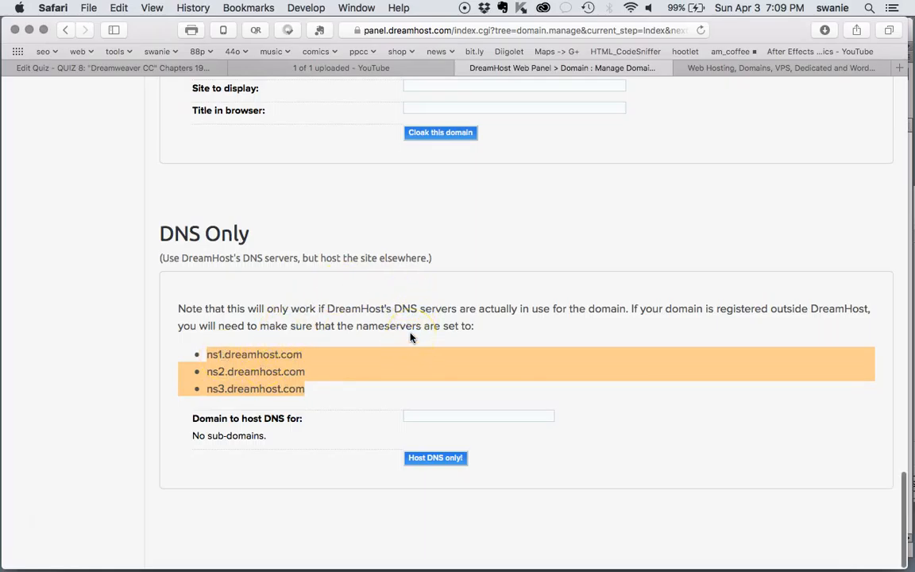
Step: Submit the Fully Hosted form to add hosting for the new swanie.net subdomain
scroll(410, 337, up, 15)
scroll(410, 337, down, 10)
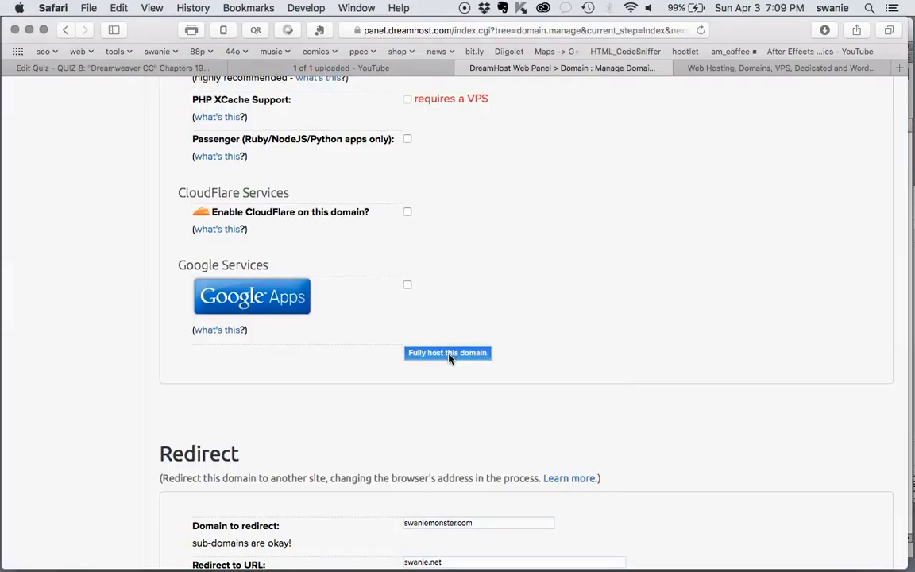
click(450, 354)
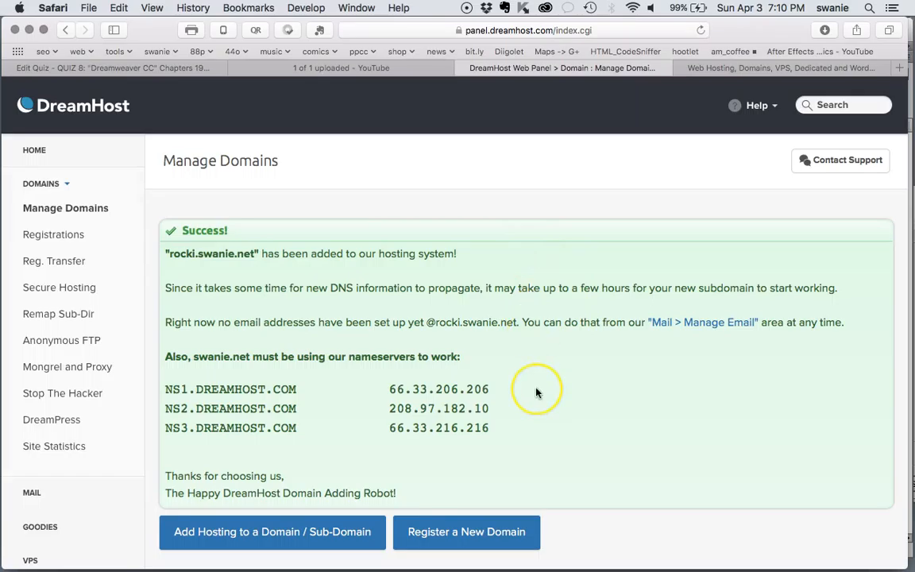
Step: Look through the list of all hosted domains for the newly added swanie.net subdomain
scroll(536, 393, down, 2)
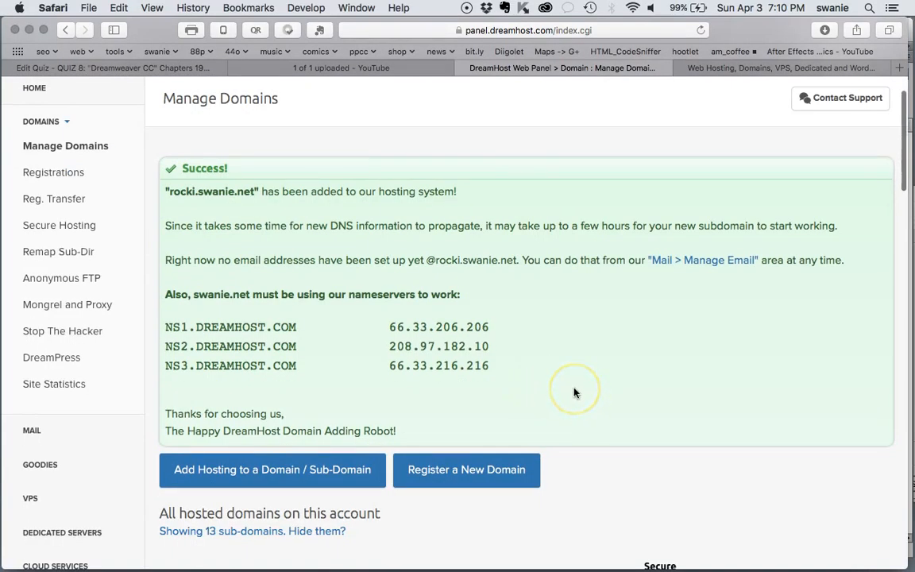
scroll(575, 392, down, 3)
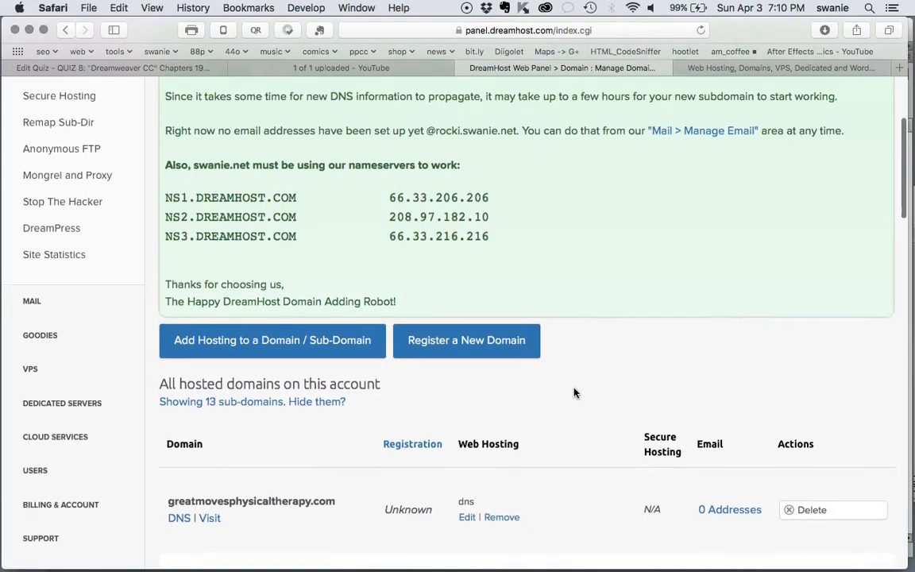
scroll(575, 392, down, 10)
scroll(575, 393, down, 5)
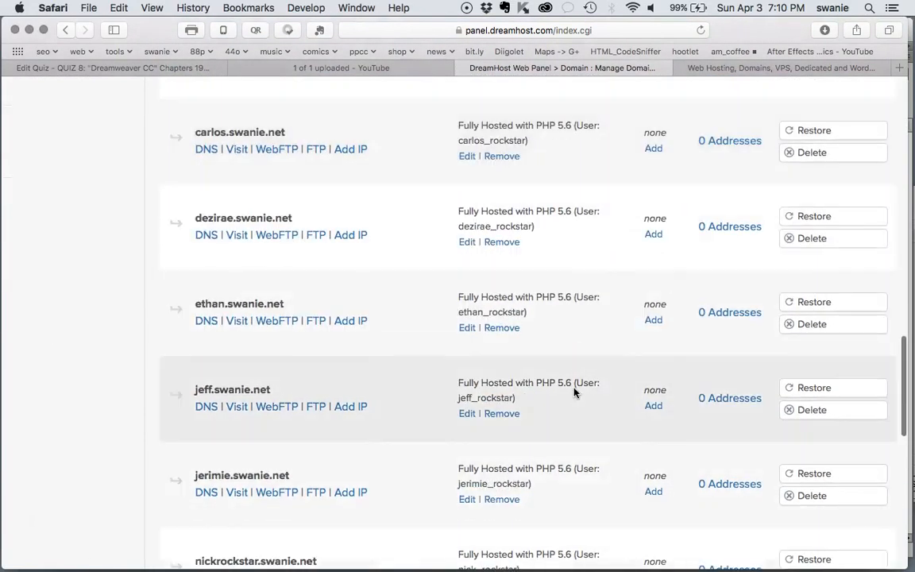
scroll(575, 393, down, 3)
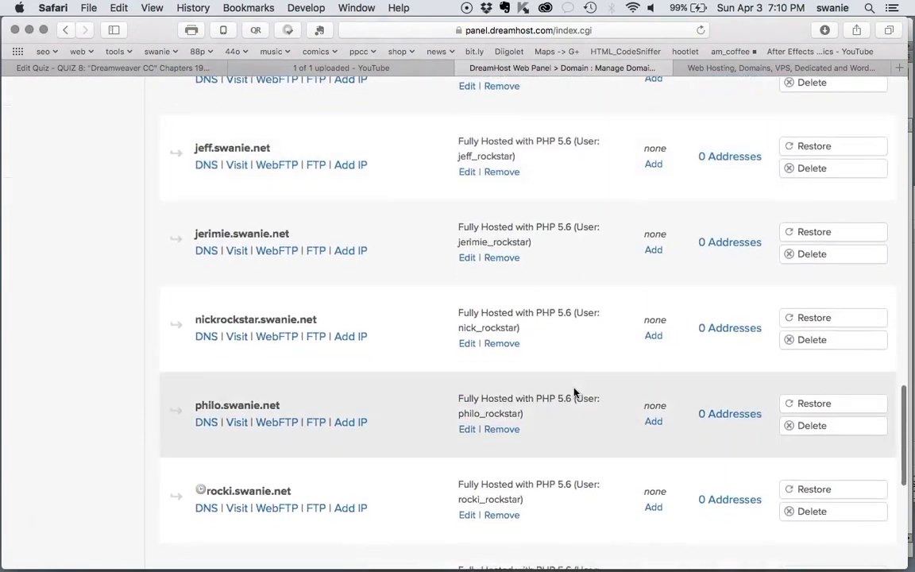
scroll(575, 392, down, 2)
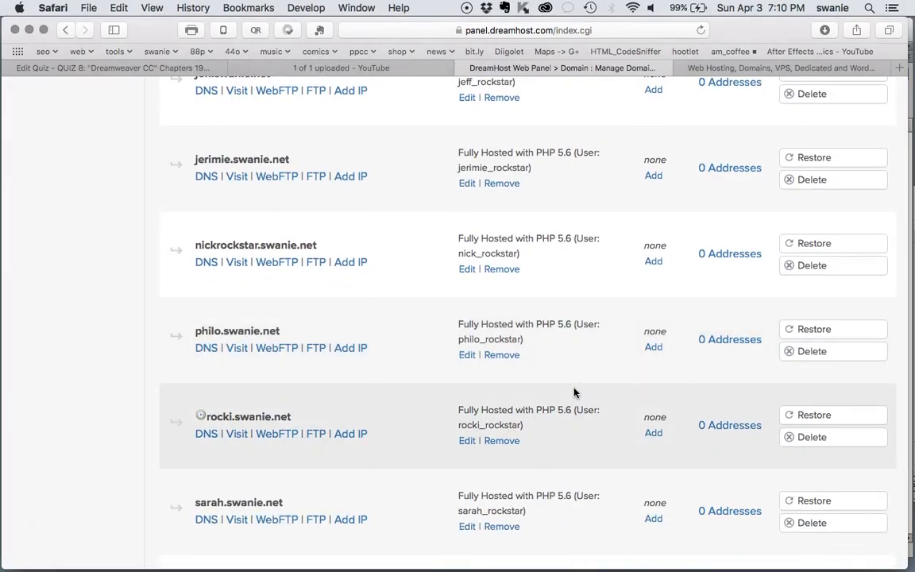
scroll(575, 392, down, 1)
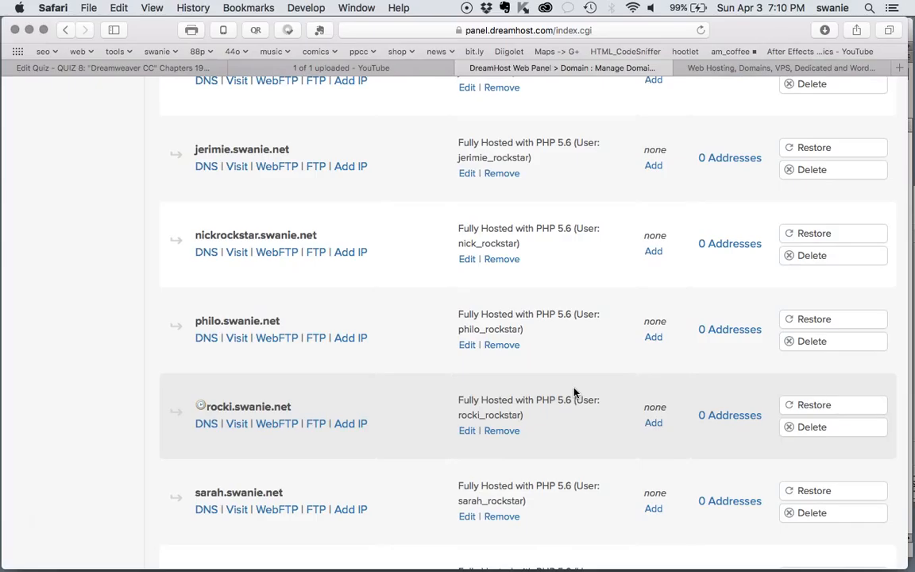
scroll(575, 393, down, 5)
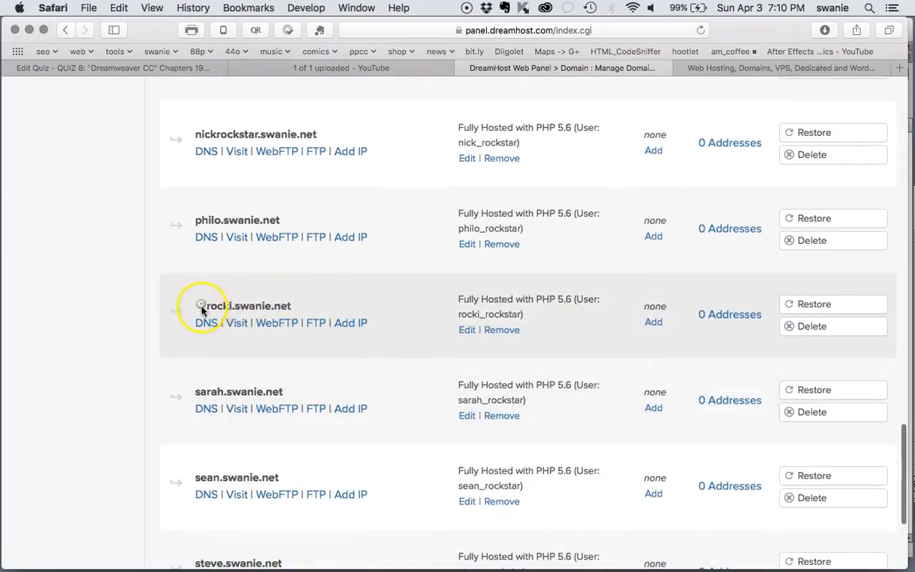
Step: Copy the new subdomain's address and paste it above the FTP username in the TextEdit login note
drag(291, 306, 208, 308)
key(super+c)
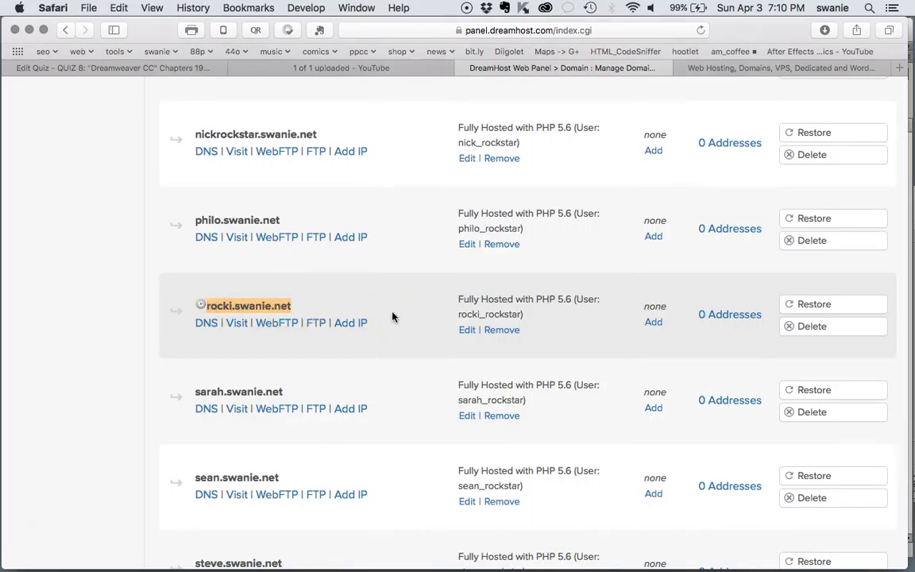
key(ctrl+Up)
click(643, 289)
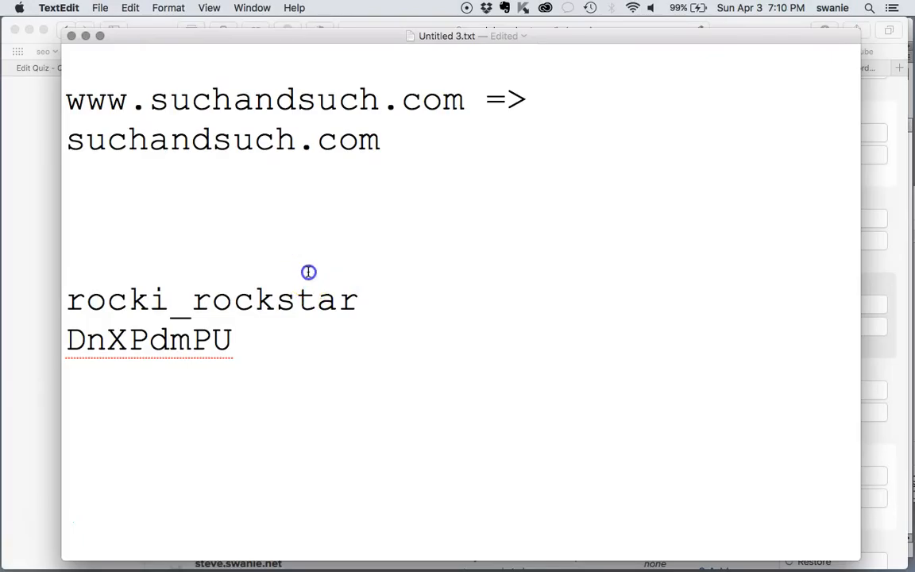
key(super+v)
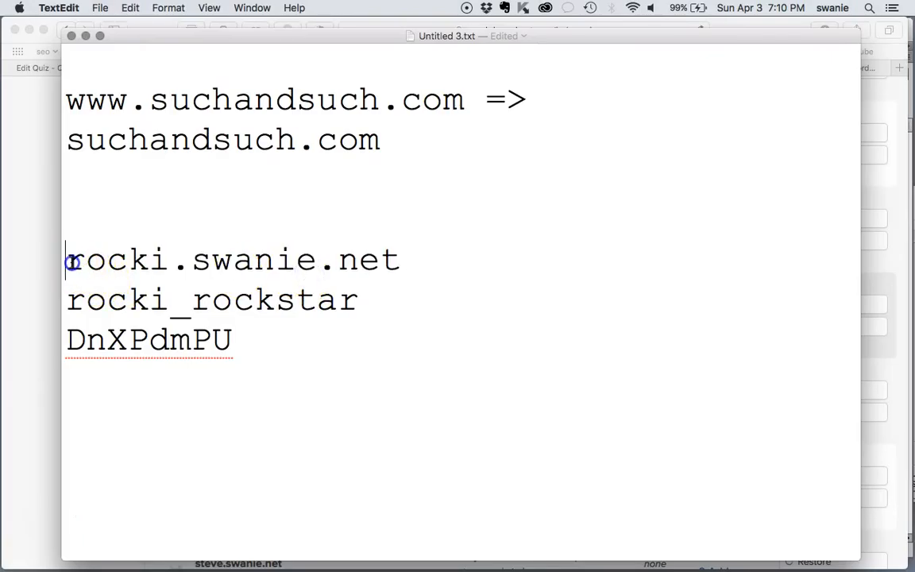
click(312, 332)
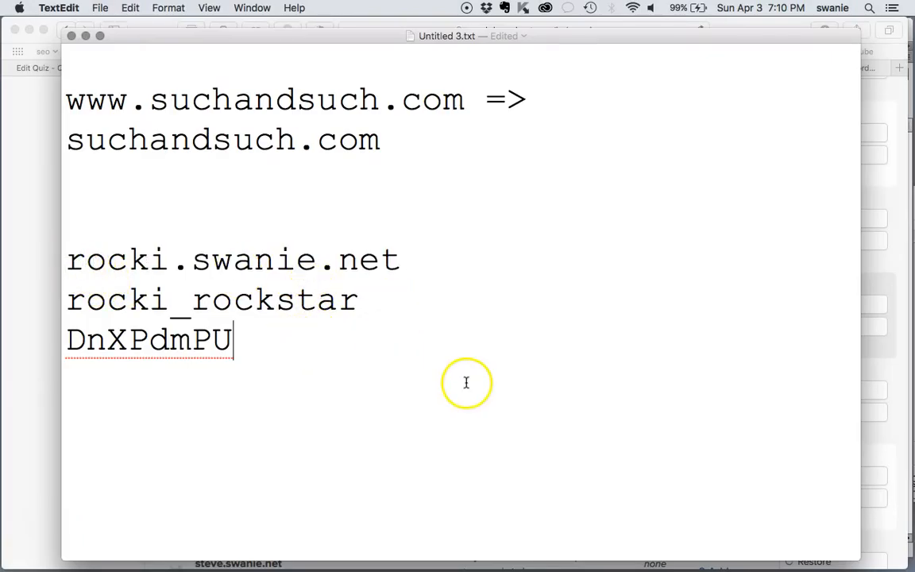
Step: Return to the Manage Domains page in Safari and look over the hosted swanie.net subdomains
key(ctrl+Up)
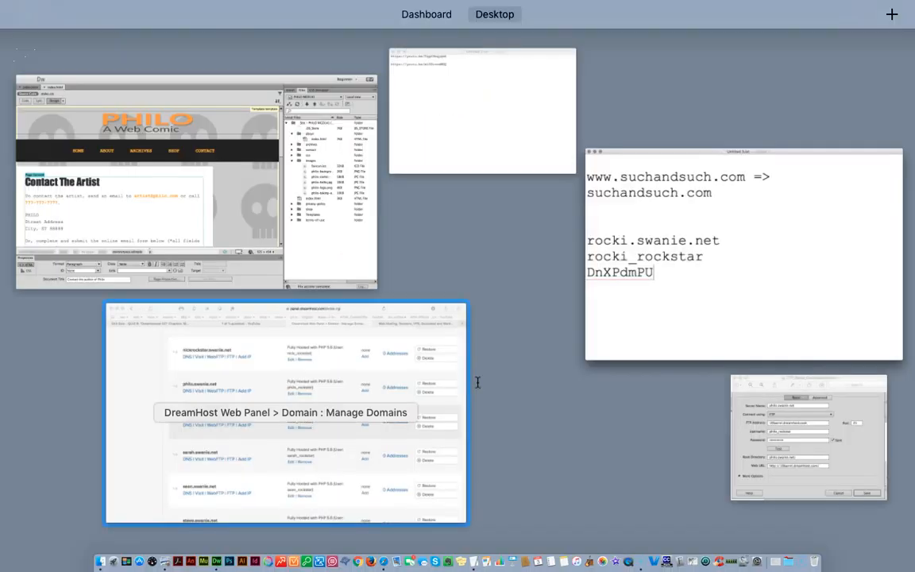
click(476, 382)
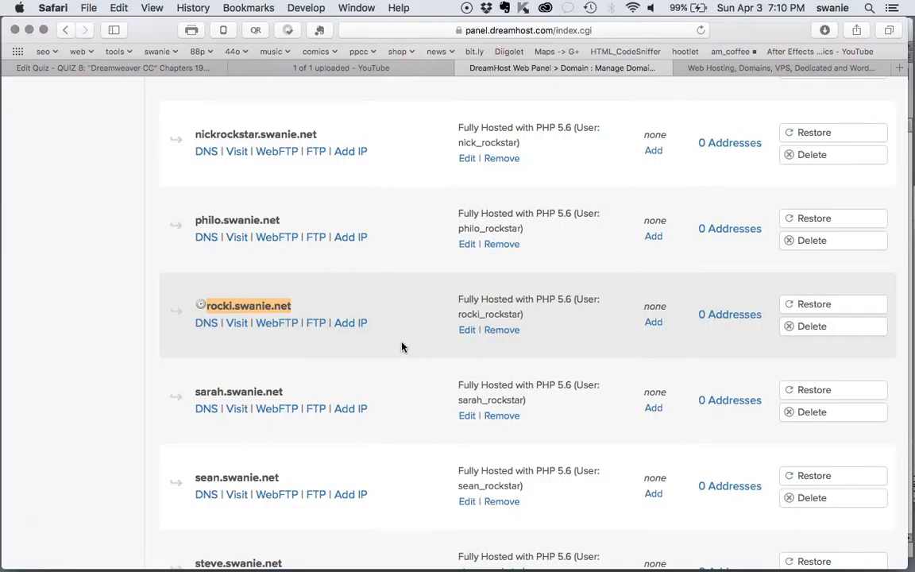
scroll(402, 346, down, 1)
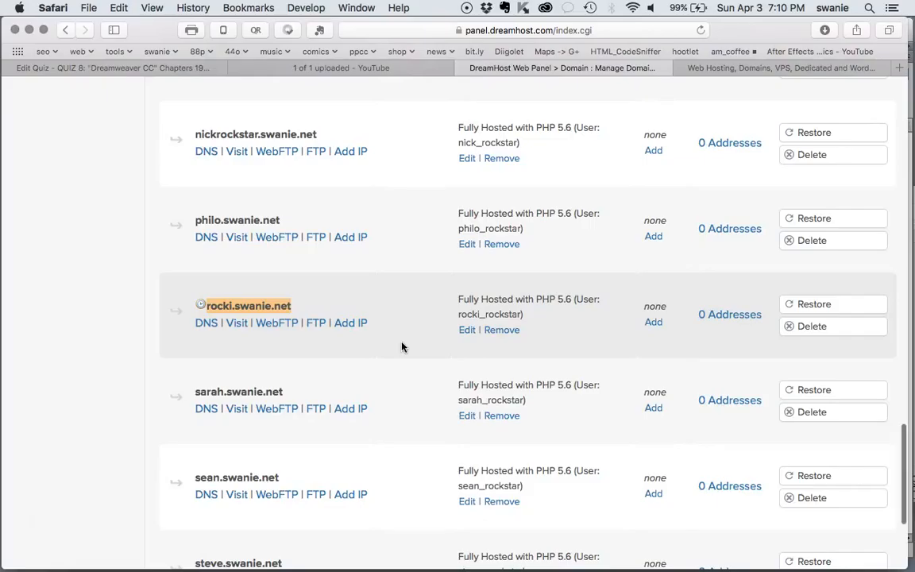
click(416, 324)
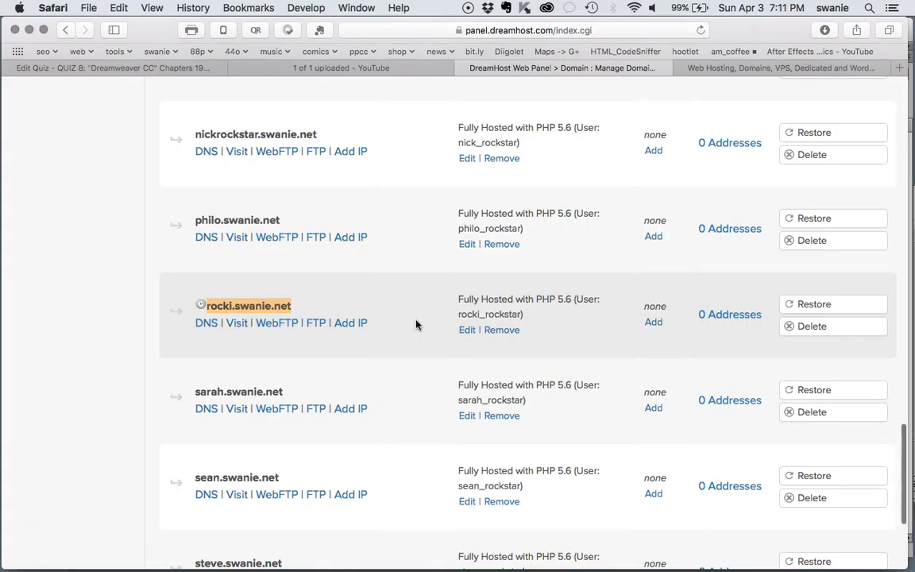
scroll(415, 324, up, 10)
scroll(415, 324, down, 5)
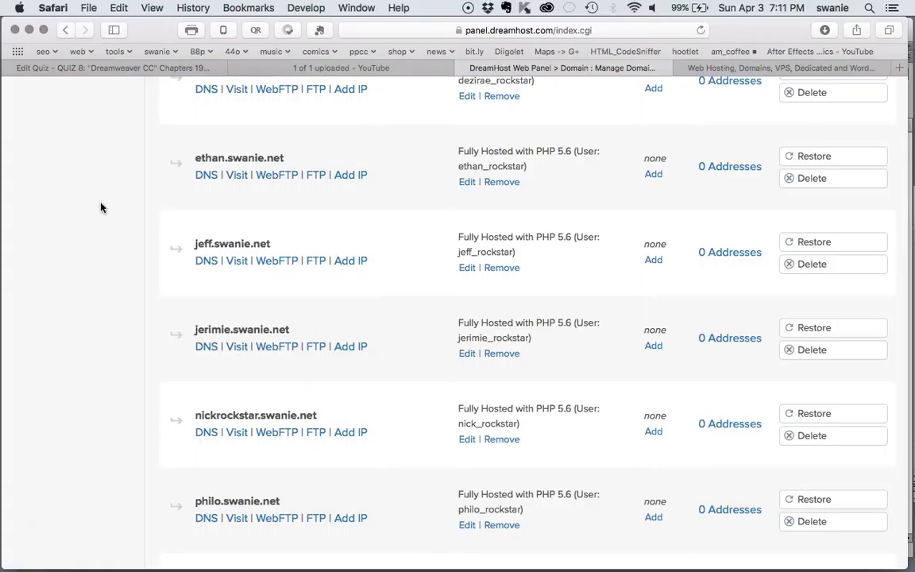
click(105, 219)
click(112, 229)
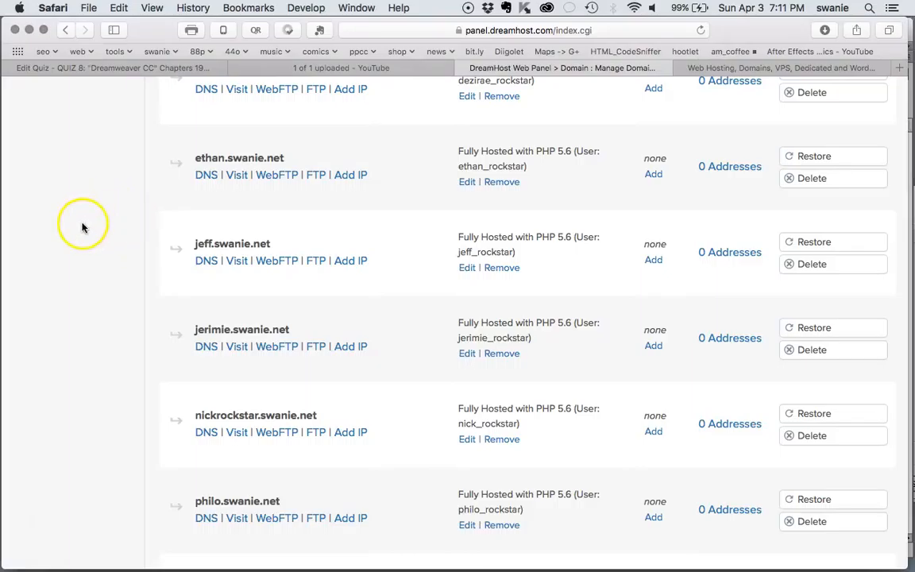